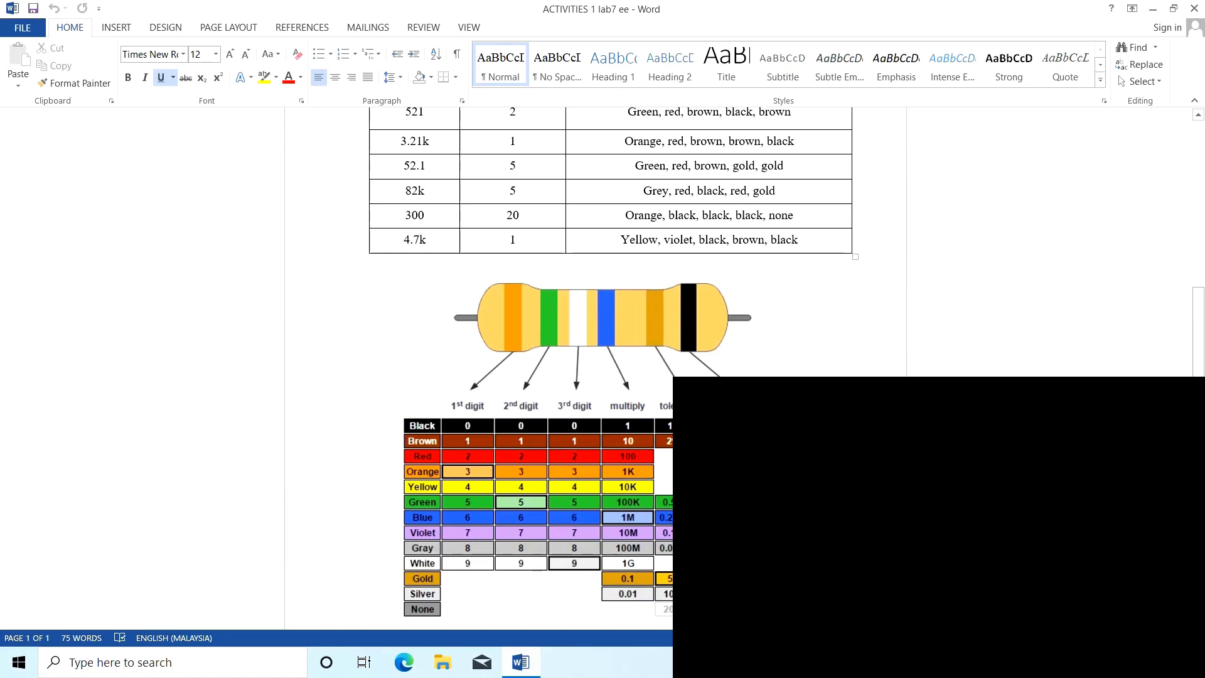
# Examine Table 7.1's resistance values, tolerances and colour codes against the resistor colour chart below it
pyautogui.scroll(3, 549, 370)
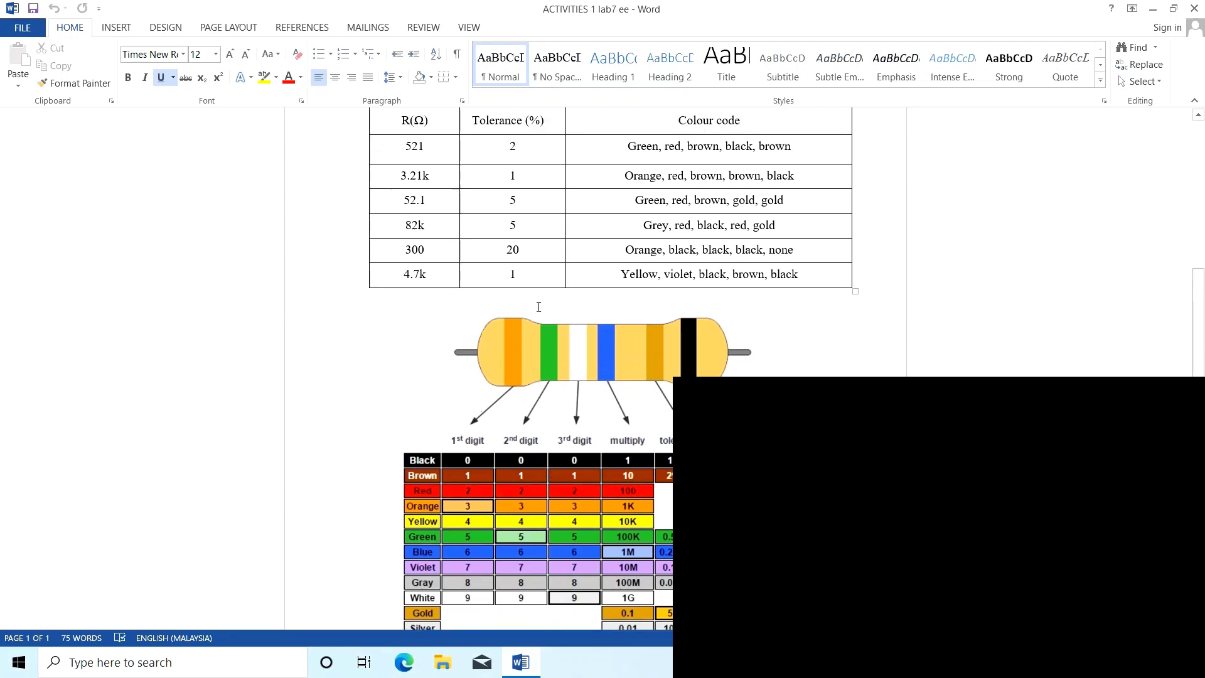
pyautogui.scroll(1, 536, 305)
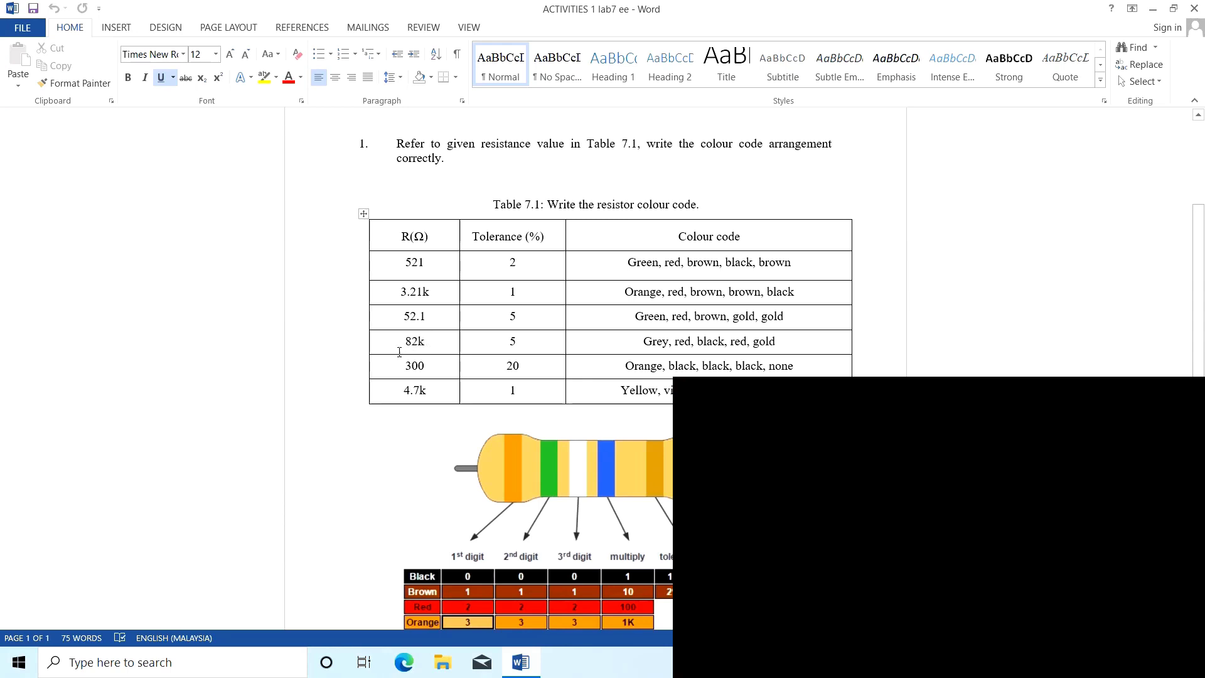
pyautogui.scroll(-1, 419, 351)
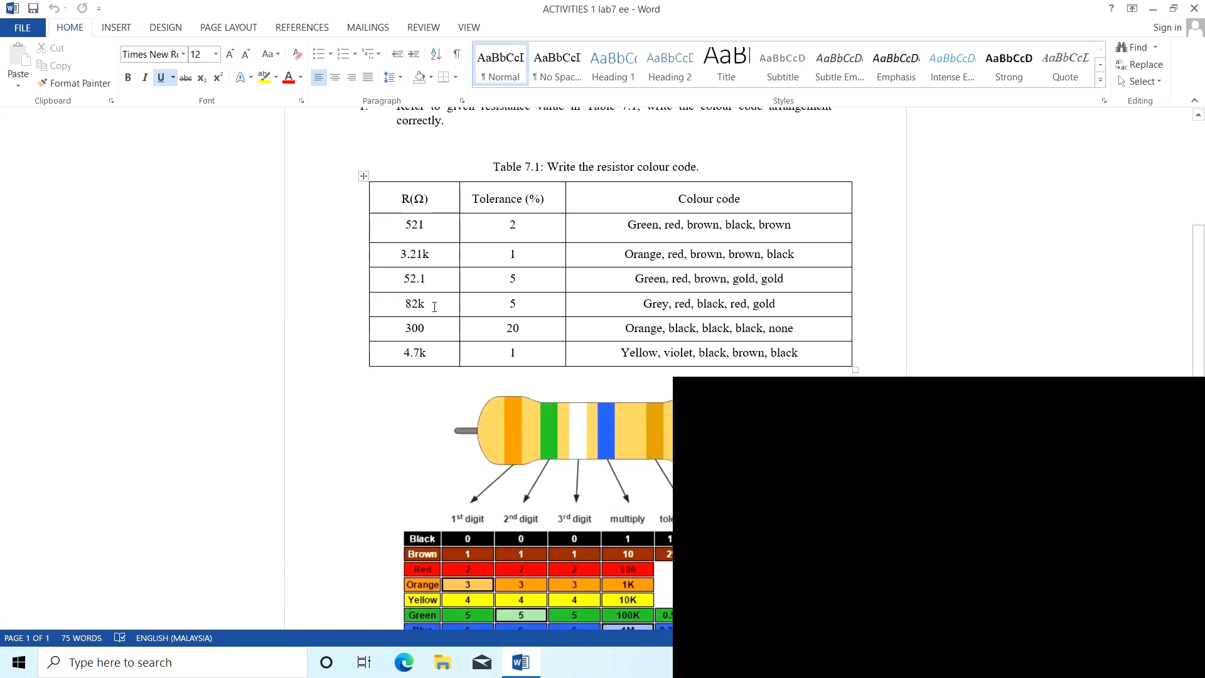
pyautogui.scroll(-2, 422, 342)
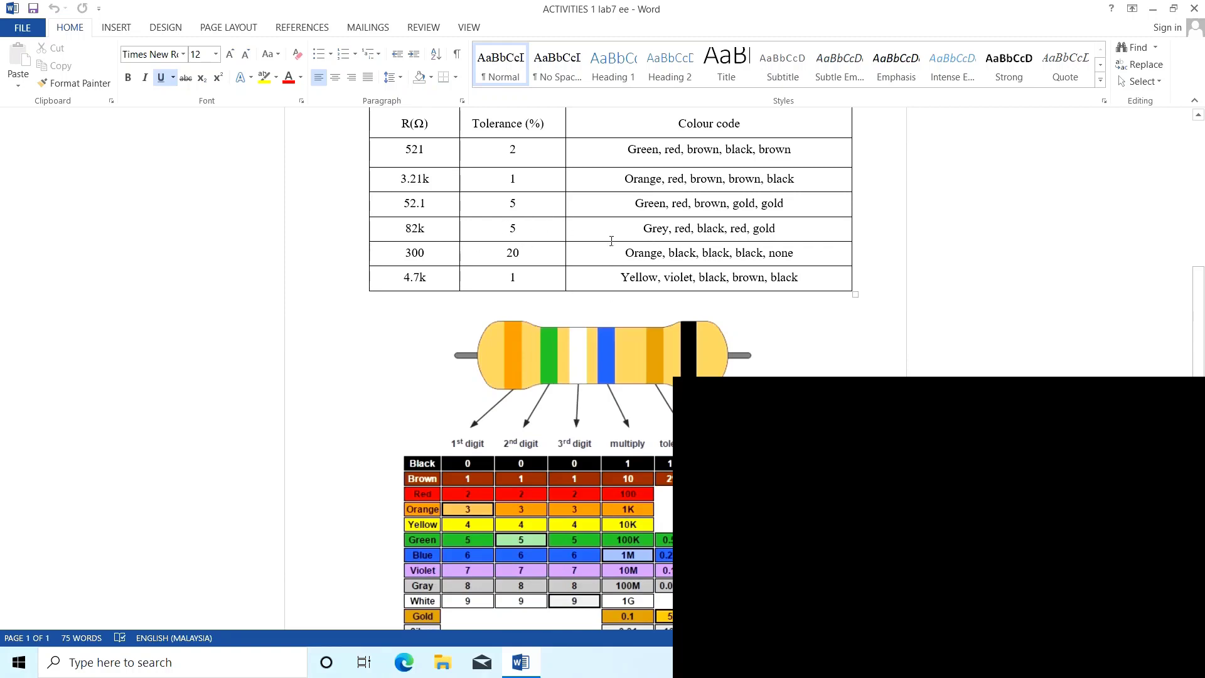
pyautogui.scroll(-1, 612, 241)
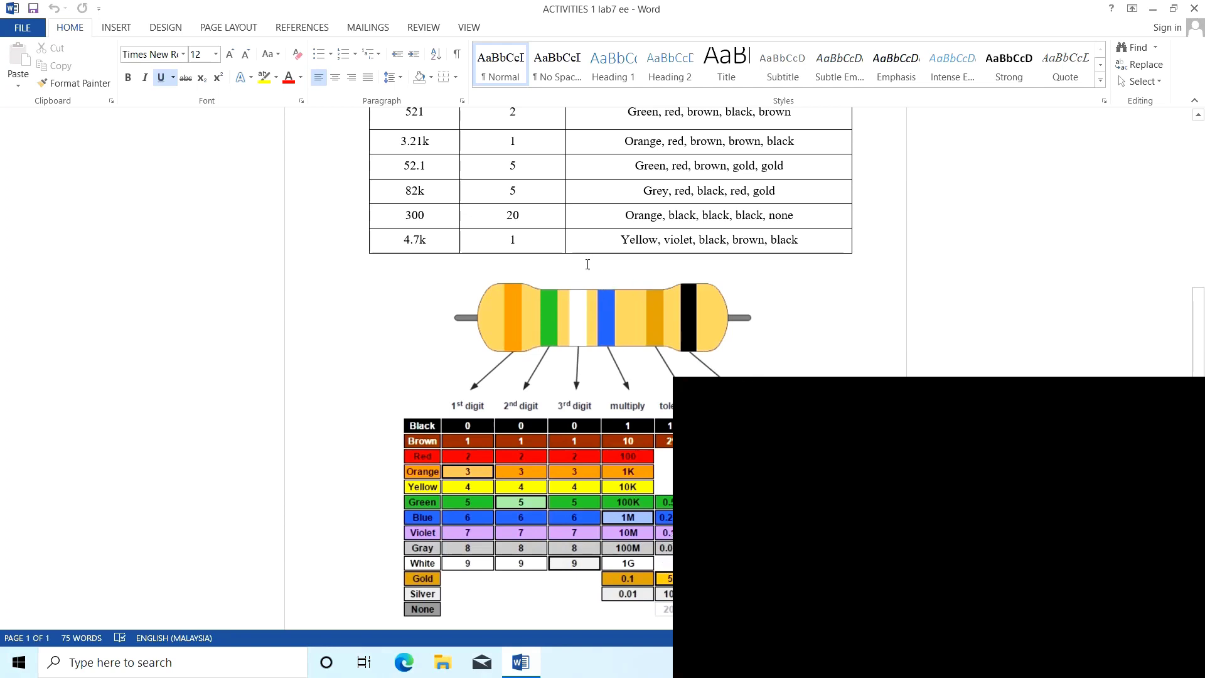
pyautogui.scroll(2, 595, 301)
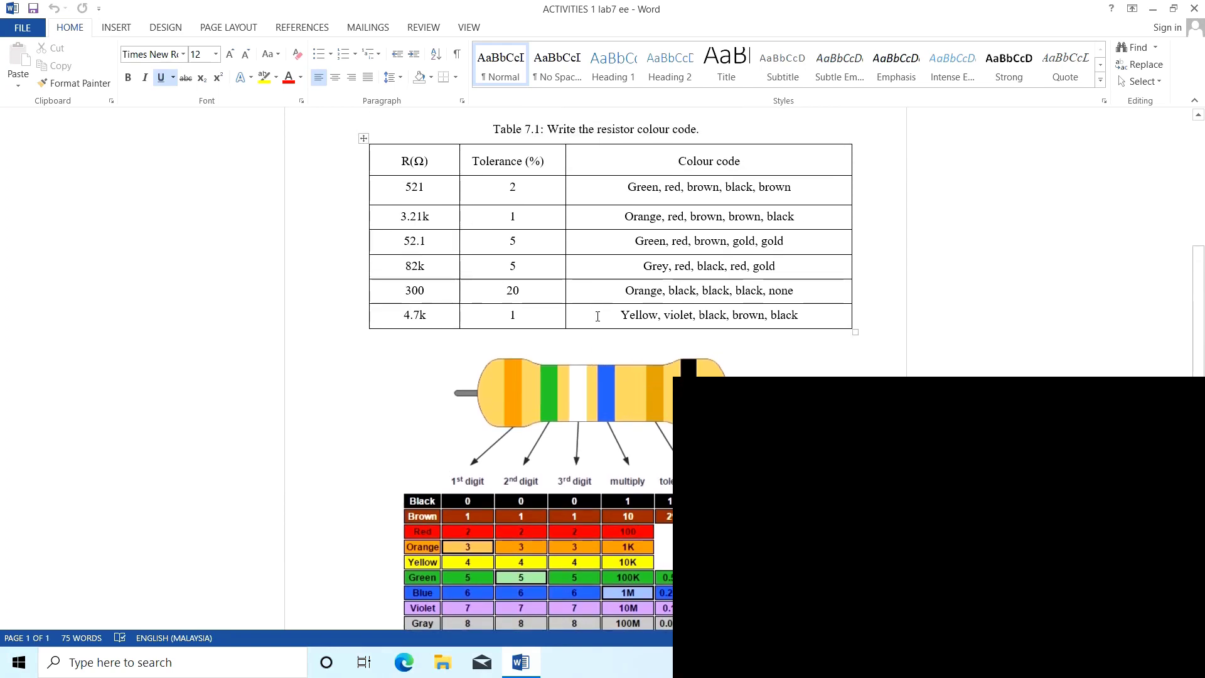
pyautogui.scroll(-2, 602, 362)
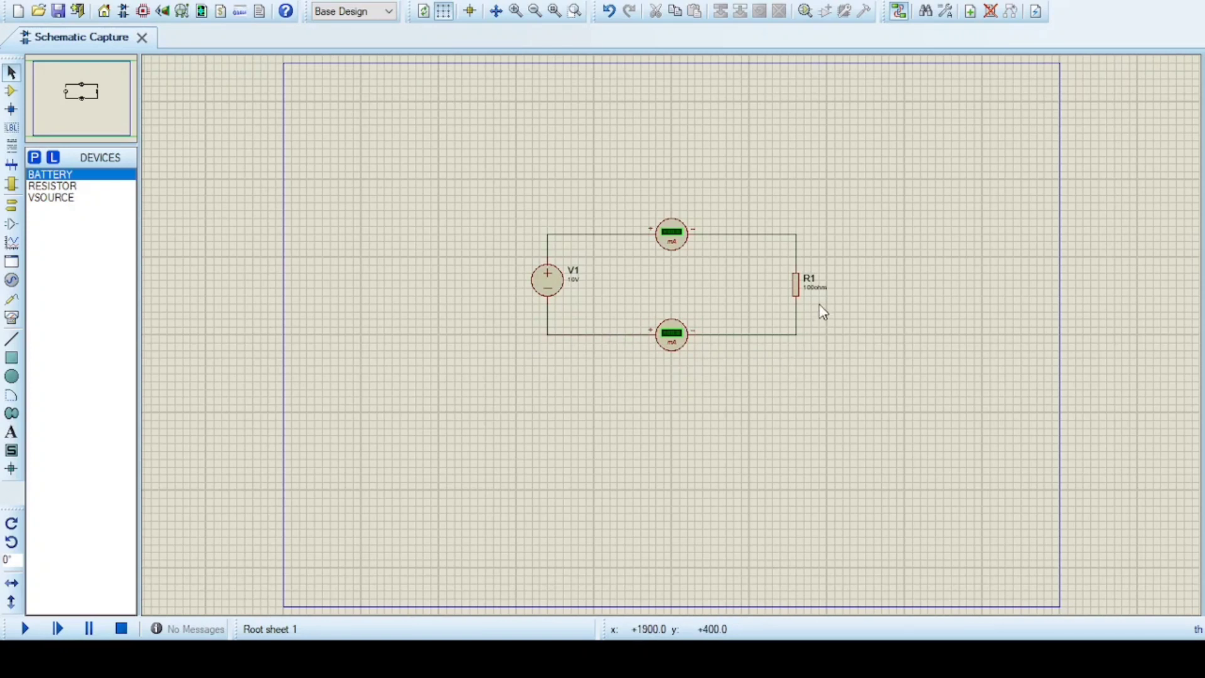
# In Proteus, simulate the circuit with the 100 ohm resistor R1 to read both ammeters, pause it, and stop it
pyautogui.click(18, 628)
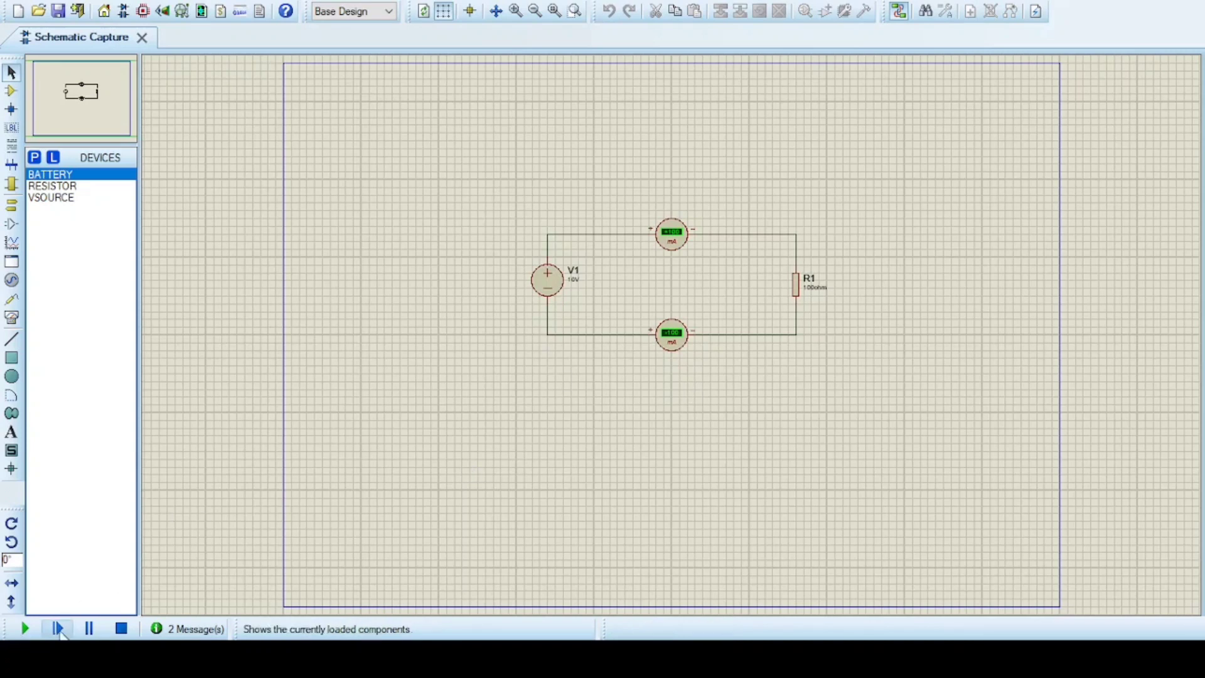
pyautogui.click(88, 629)
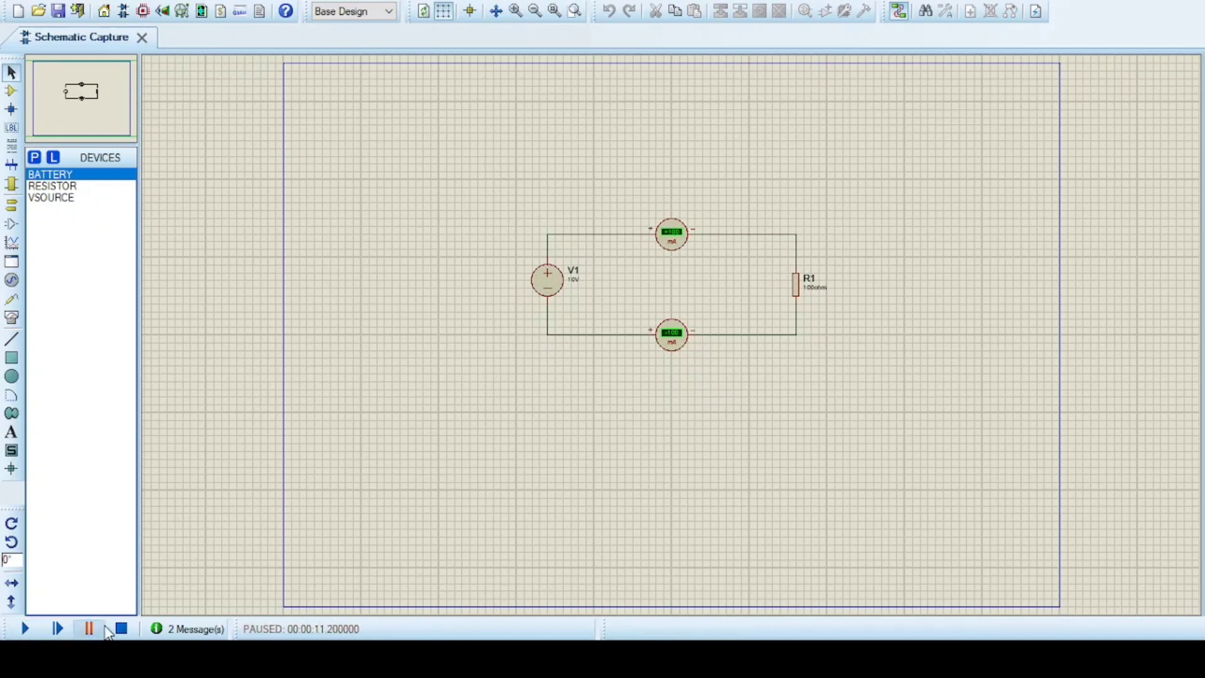
pyautogui.click(116, 629)
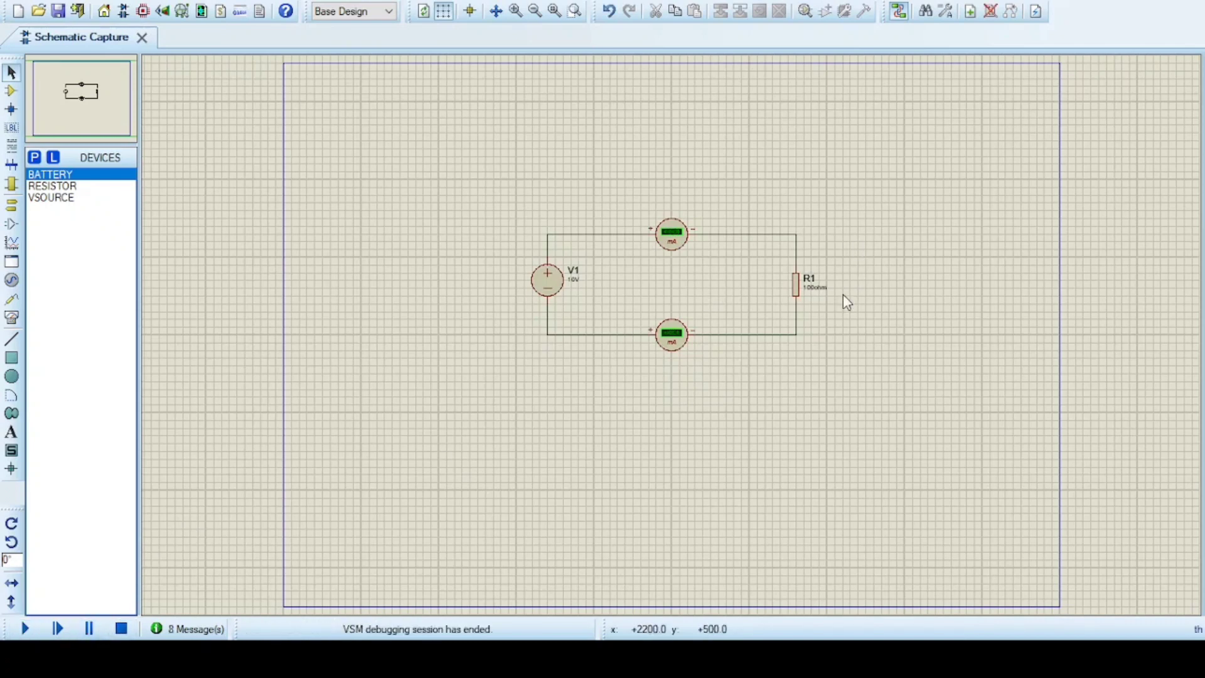
# Set resistor R1 to 150 ohm, run the simulation to read the ammeters, and stop it
pyautogui.click(814, 290)
pyautogui.doubleClick(814, 290)
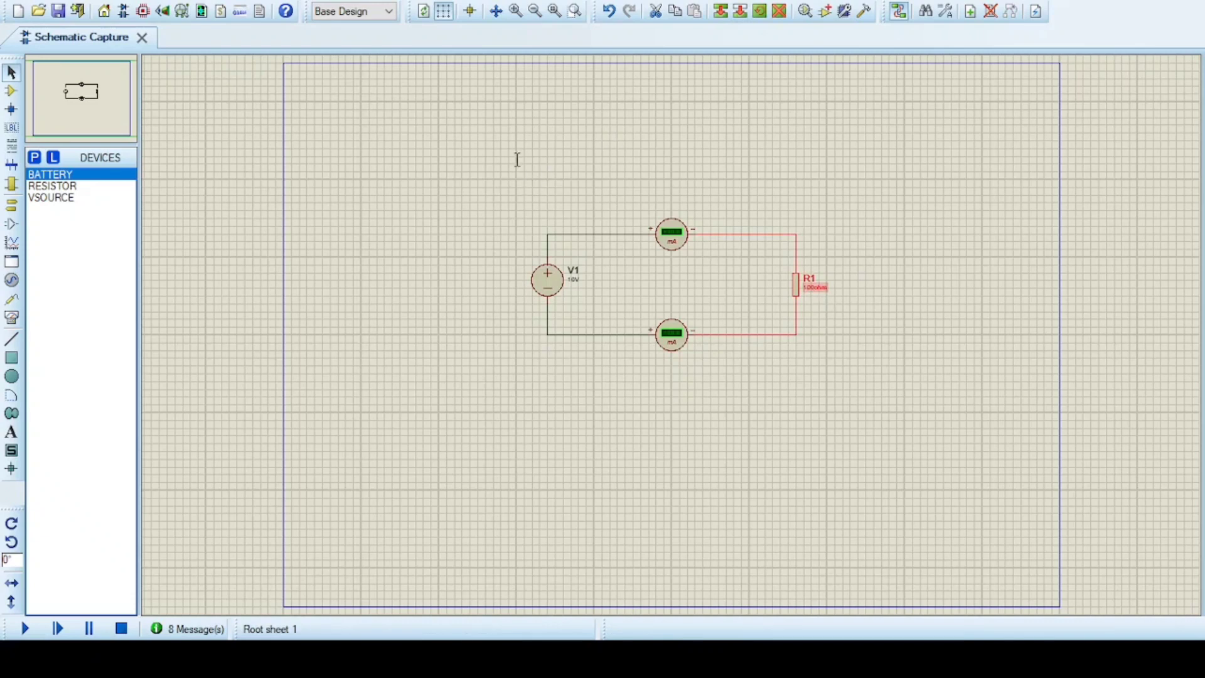
pyautogui.click(678, 477)
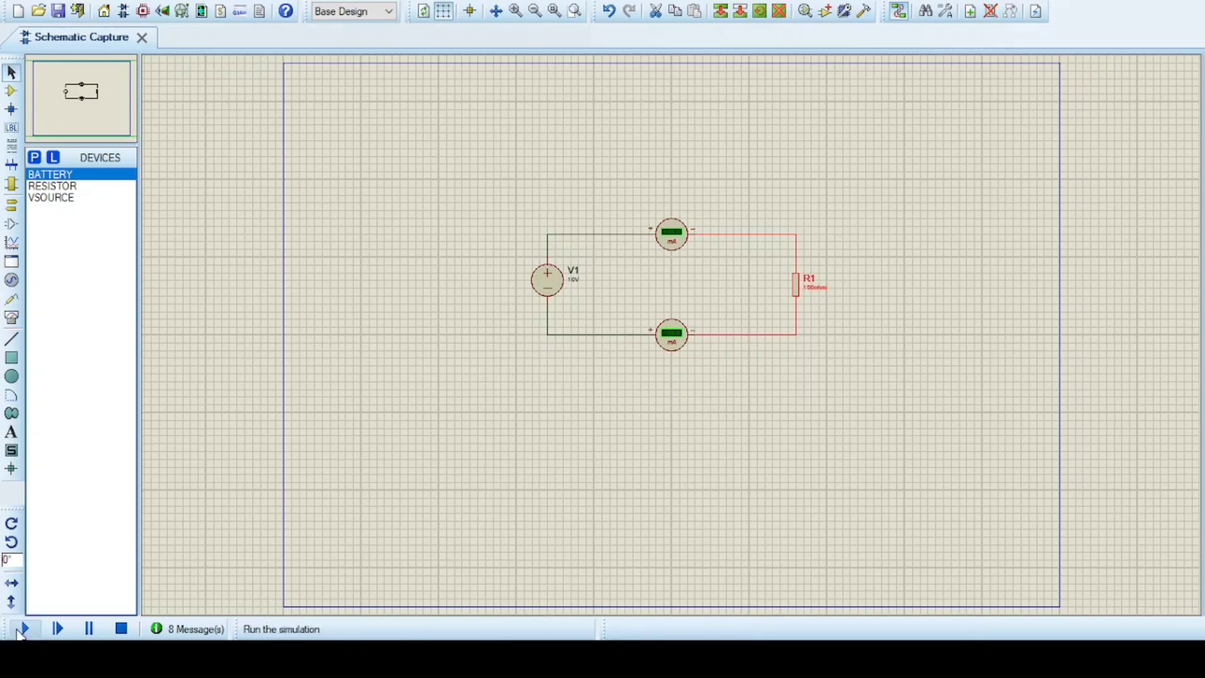
pyautogui.click(20, 629)
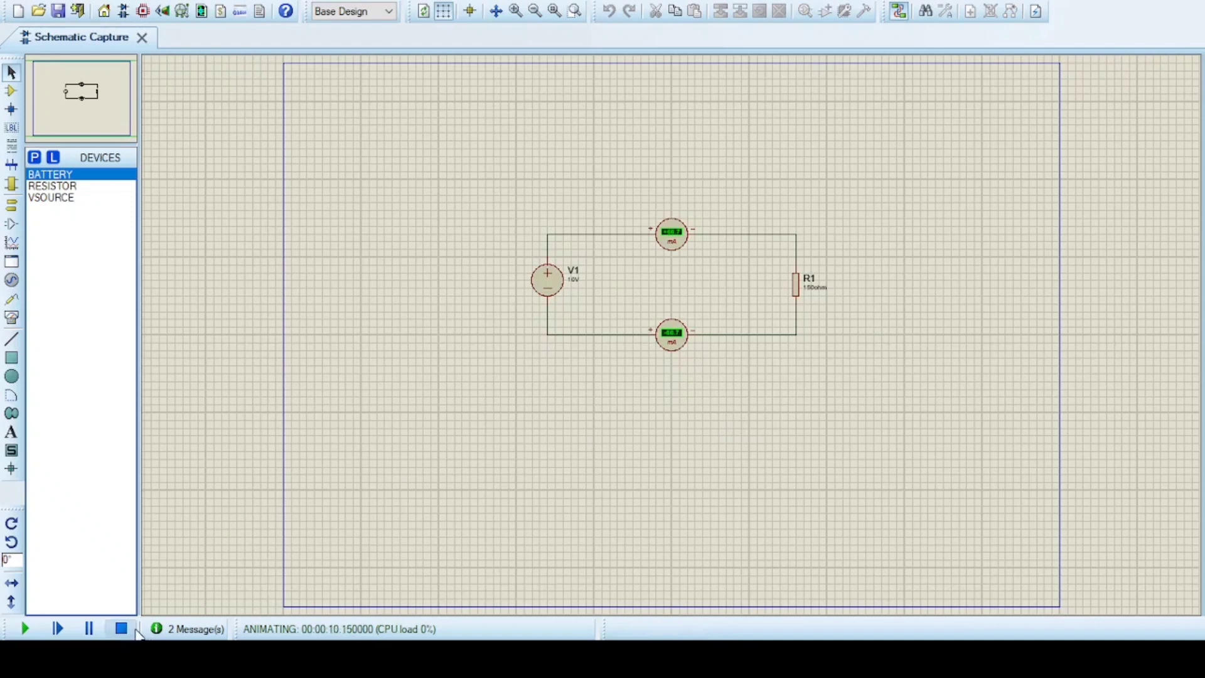
pyautogui.click(127, 631)
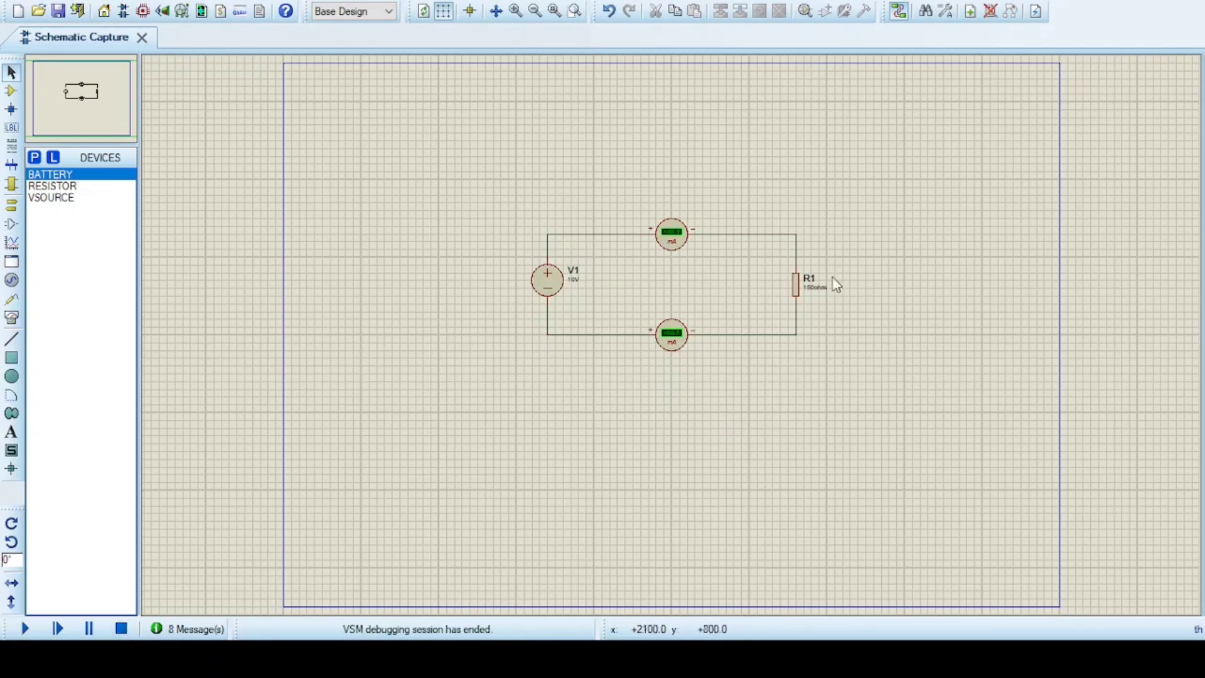
# Change resistor R1 to 200 ohm, run the simulation to read the current, and stop it
pyautogui.click(810, 295)
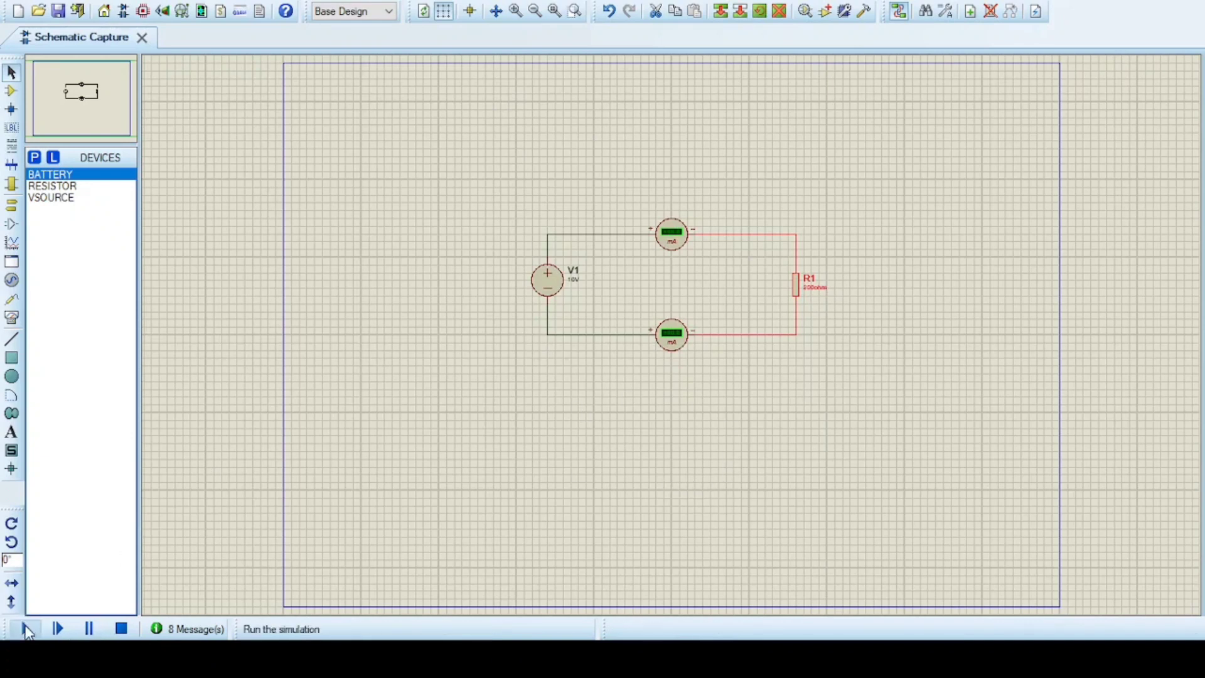
pyautogui.click(26, 629)
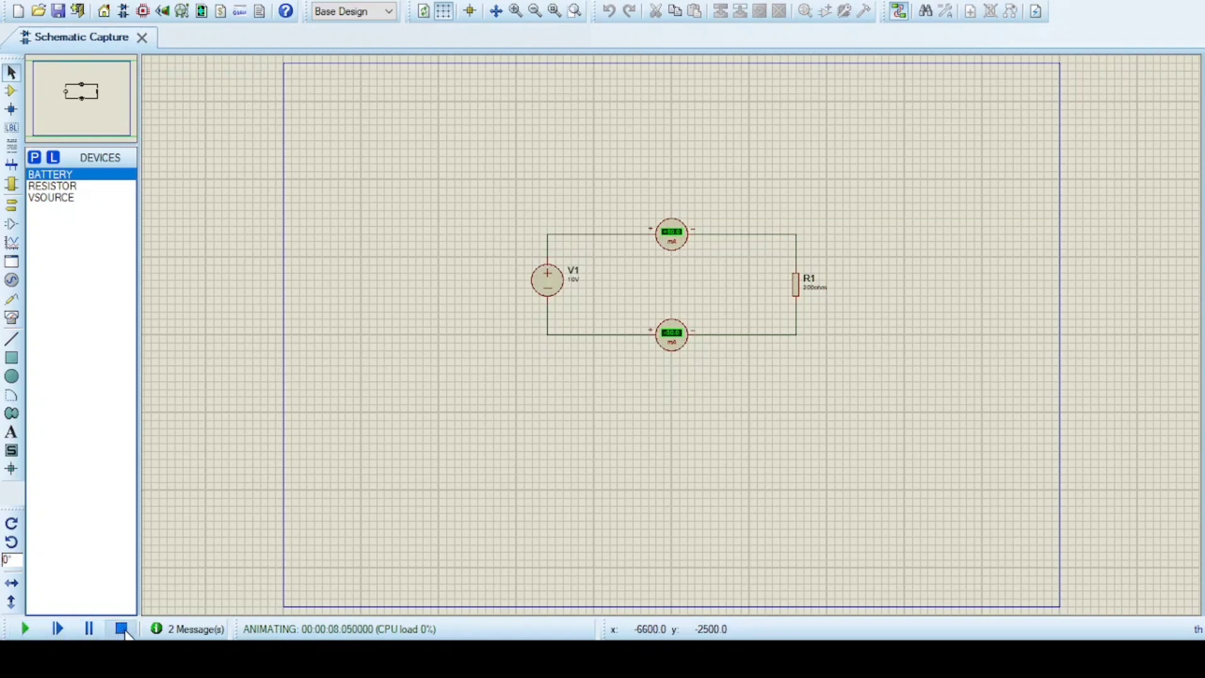
pyautogui.click(122, 629)
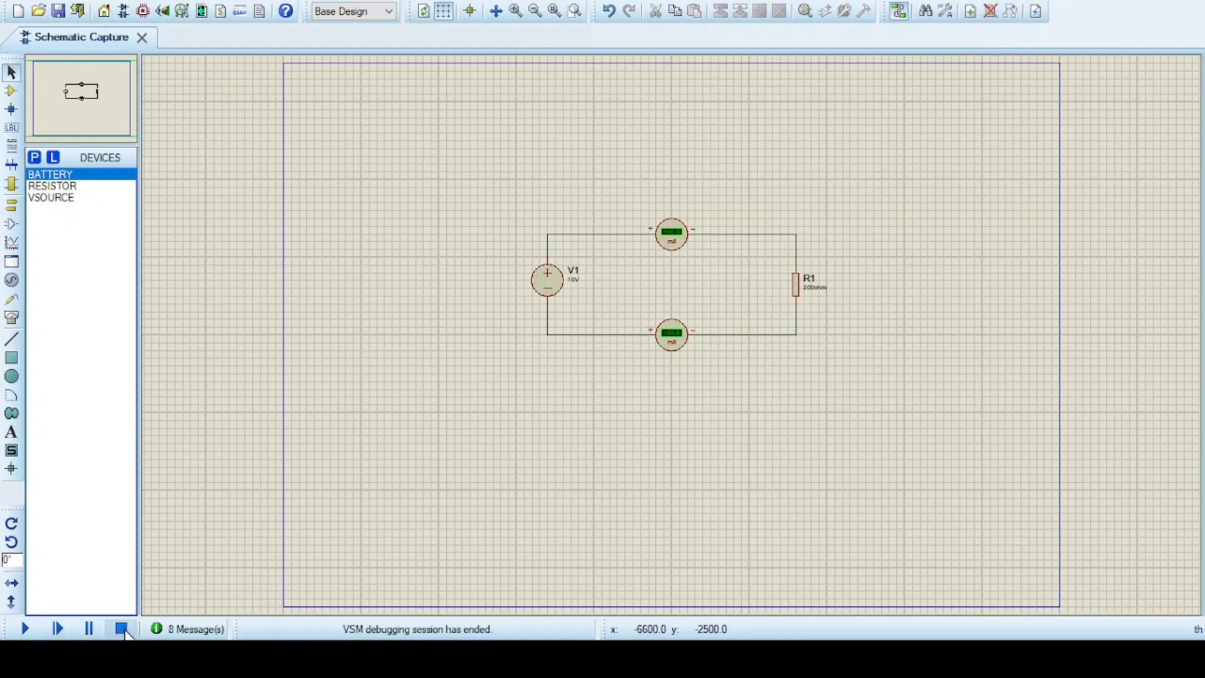
# Change resistor R1 to 300 ohm, simulate the circuit to read the current, and end the simulation
pyautogui.click(815, 300)
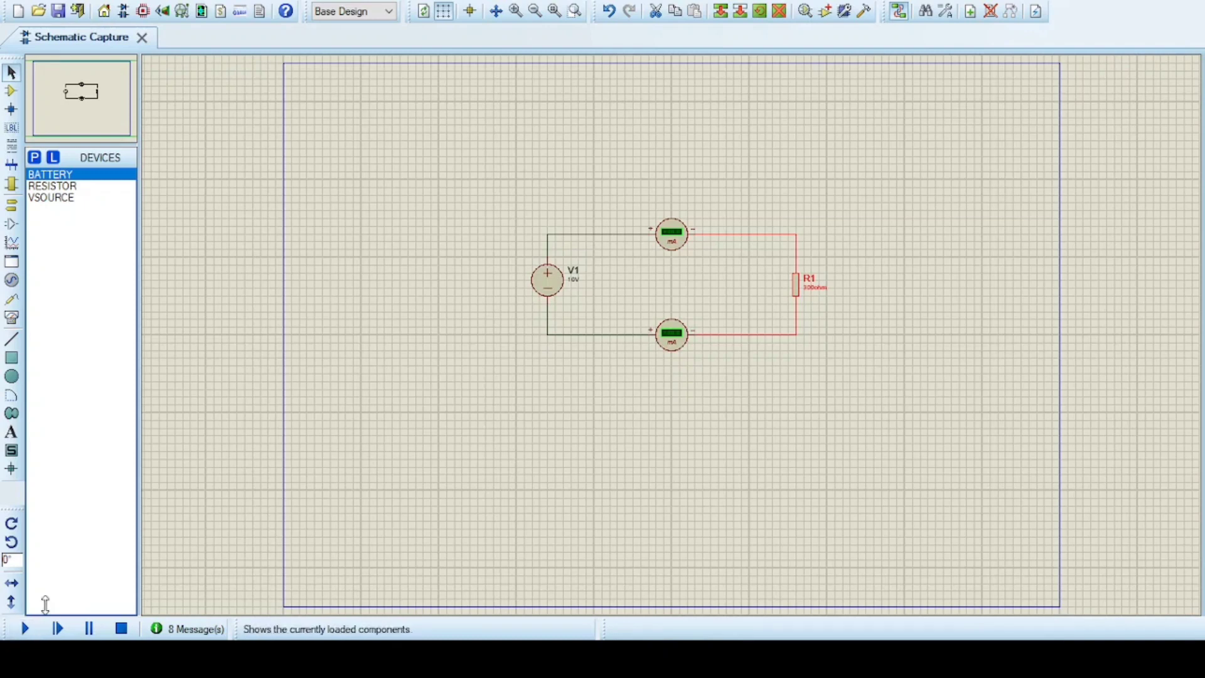
pyautogui.click(26, 630)
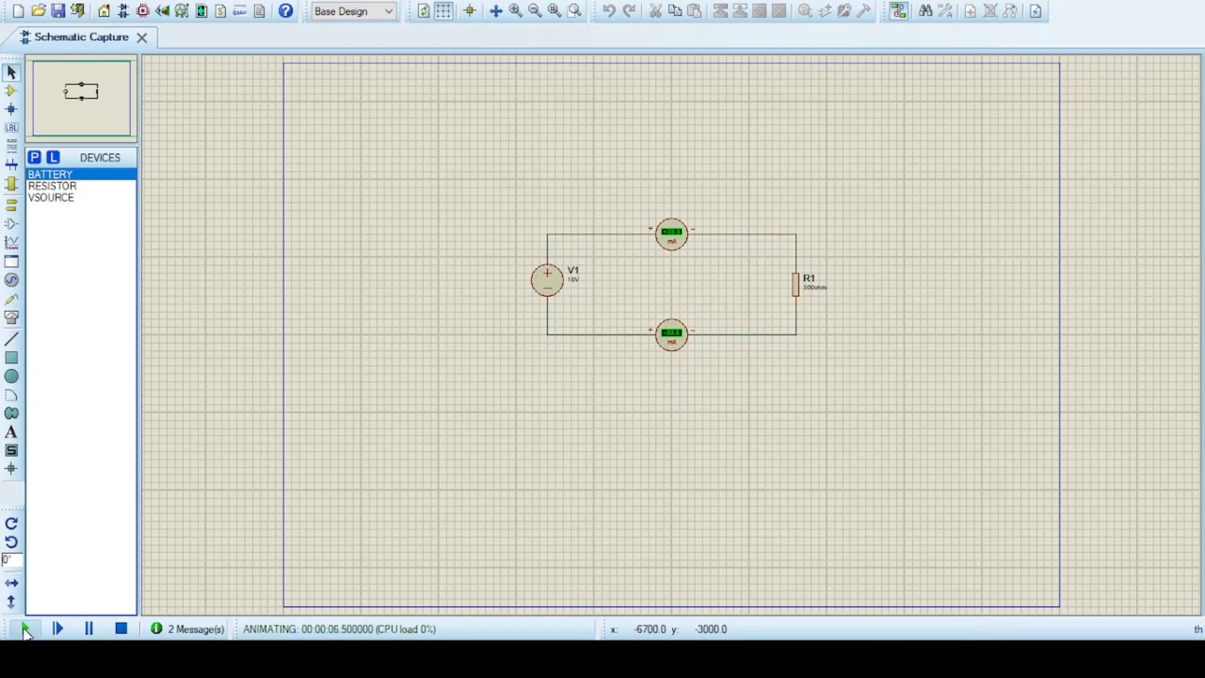
pyautogui.click(121, 630)
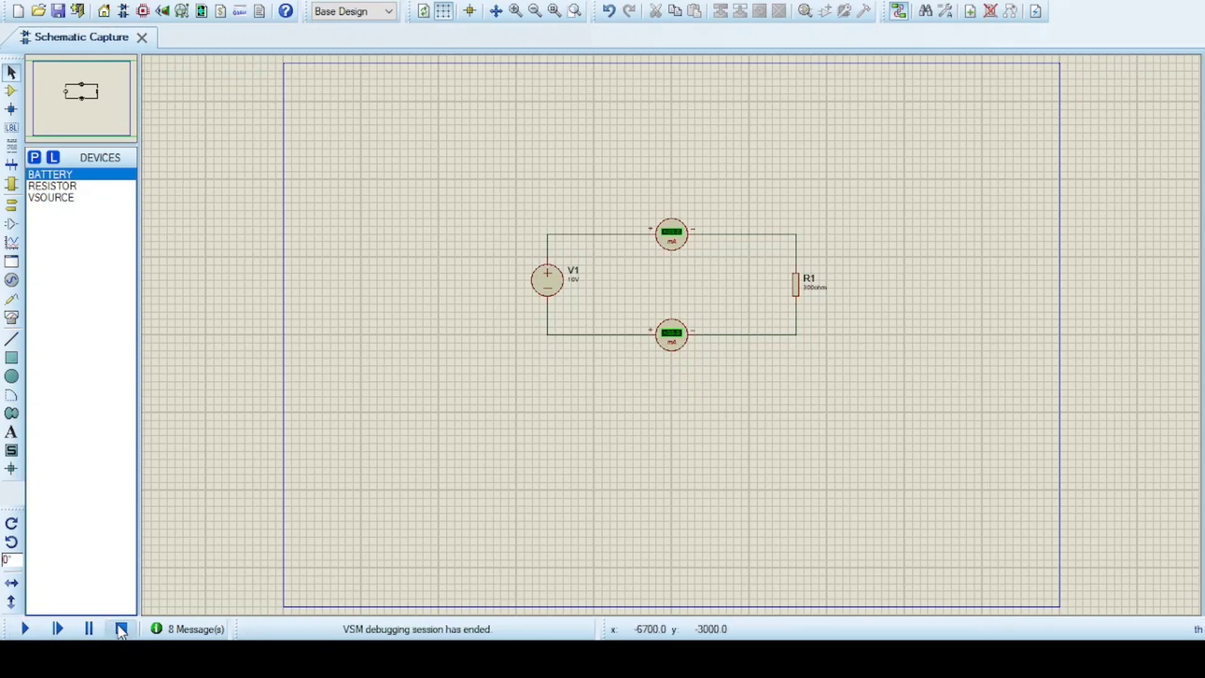
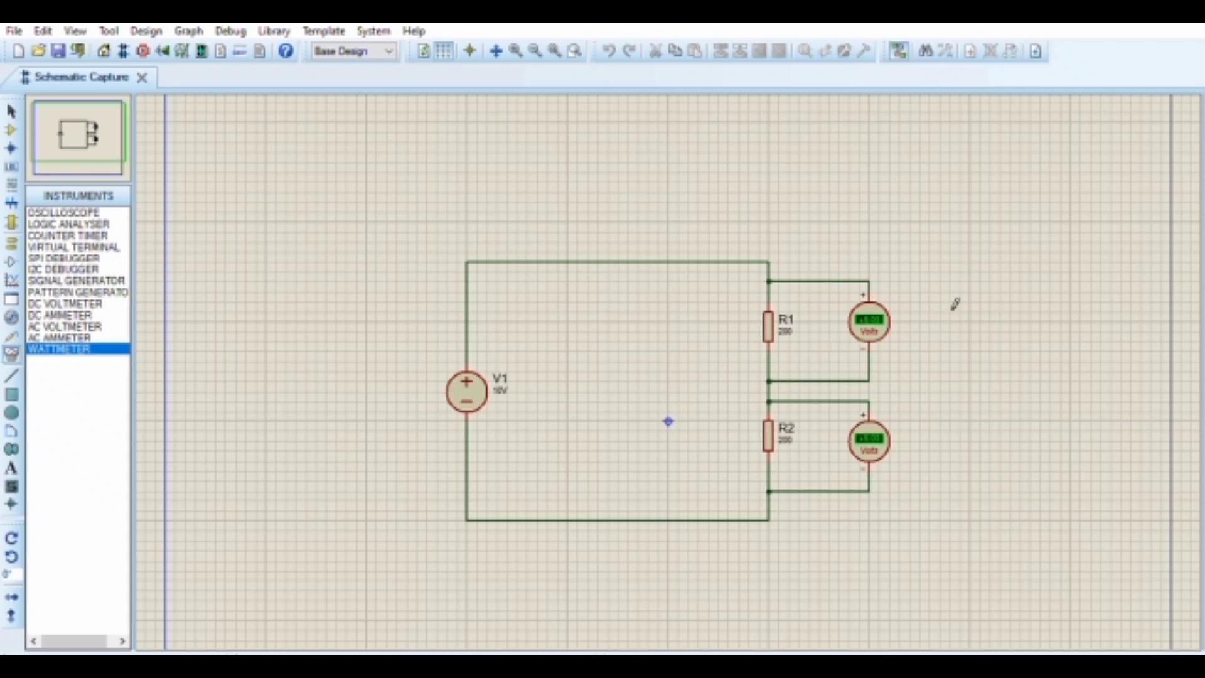
# Set resistor R2 to 100 ohm in the series circuit and run the simulation to read both voltmeters
pyautogui.click(799, 435)
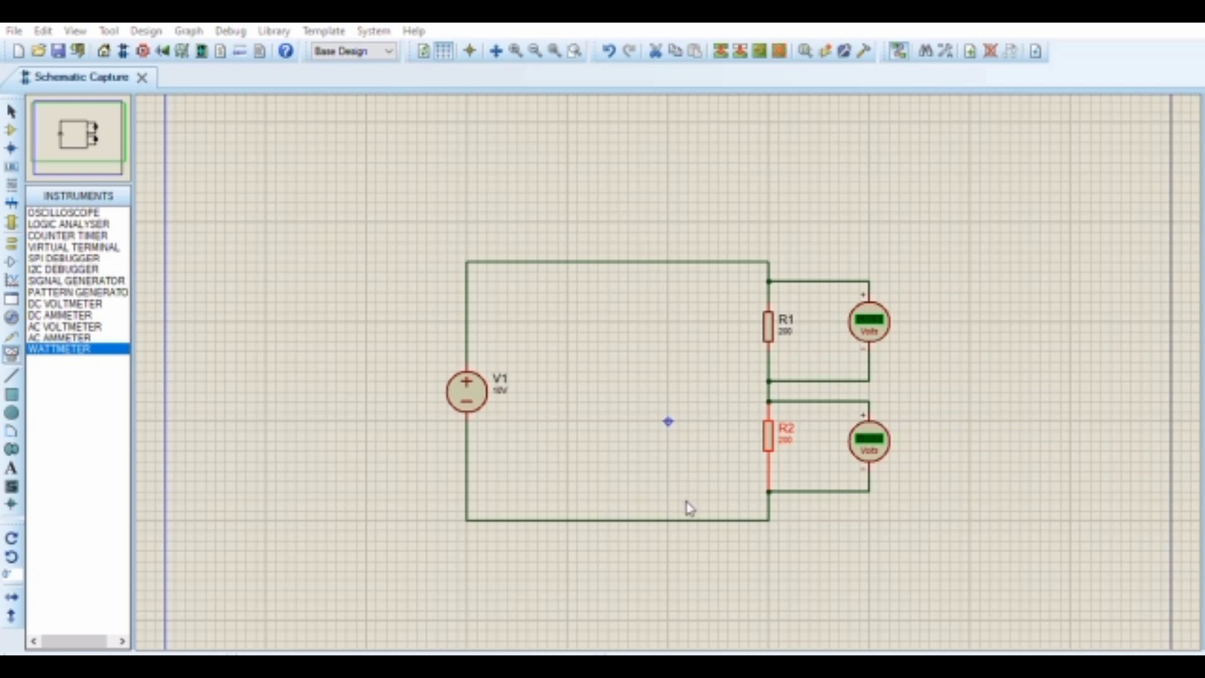
pyautogui.click(766, 554)
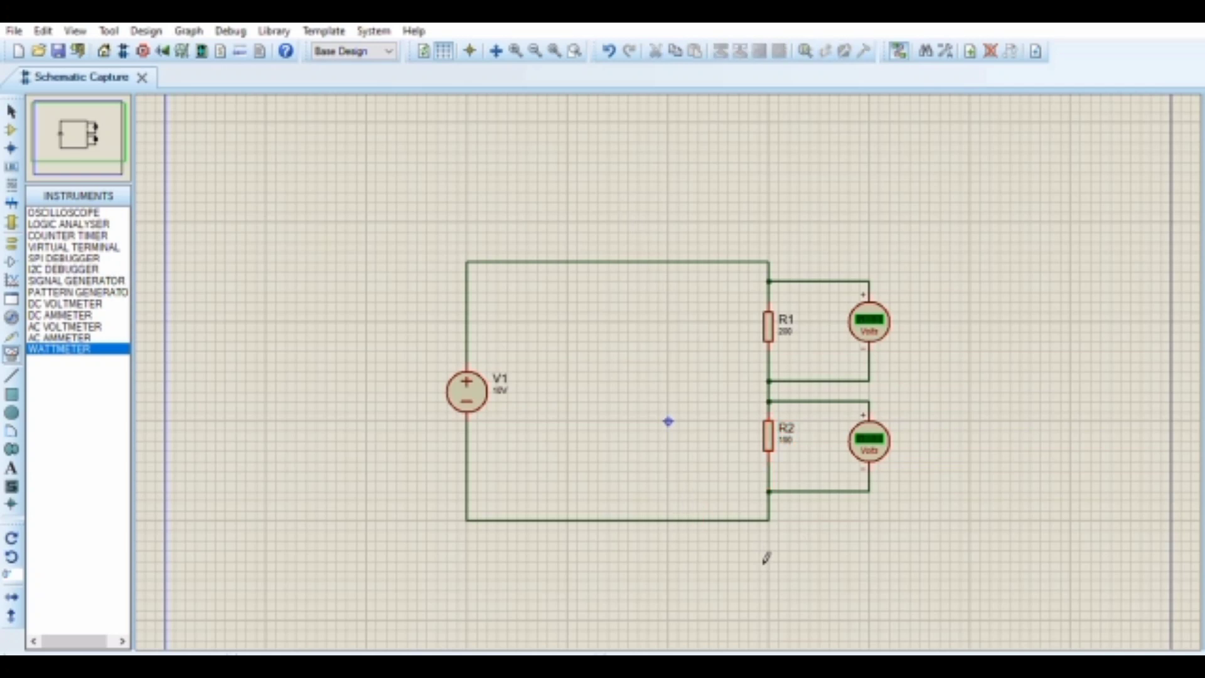
pyautogui.click(27, 647)
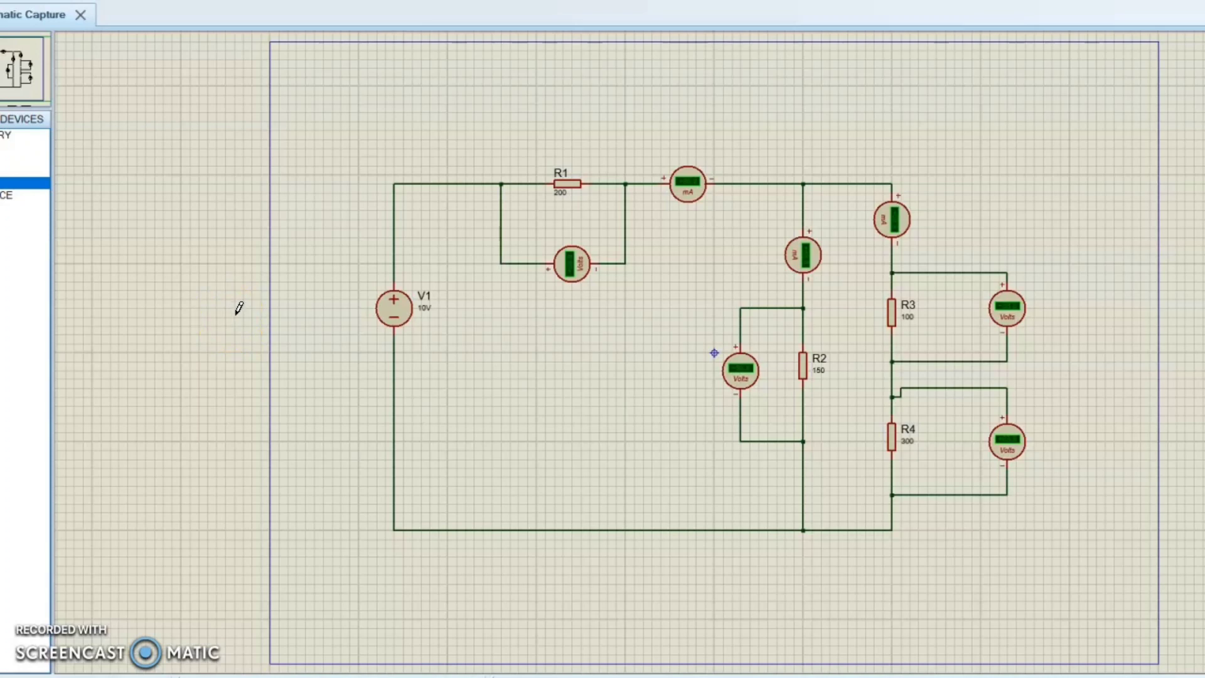
# Check the four-resistor schematic against Figure 7.7 in the Activity 4 worksheet, and simulate it to read the voltmeters and ammeters
pyautogui.click(265, 287)
pyautogui.hotkey('alt', 'Tab')
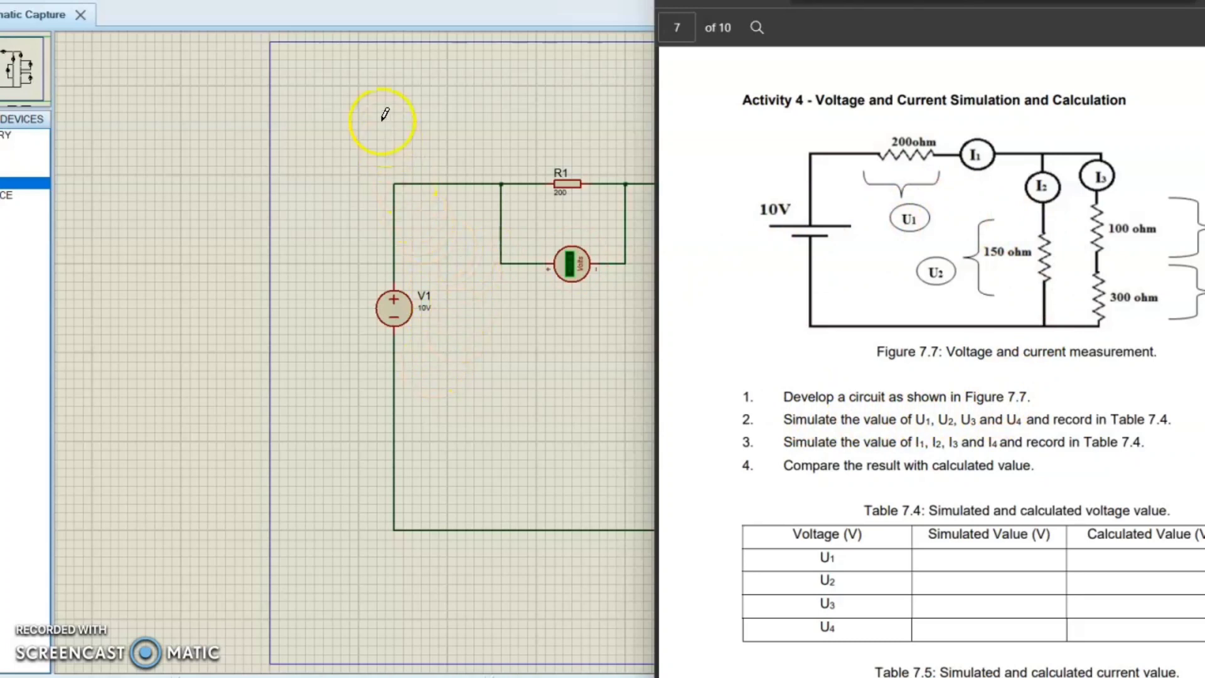
pyautogui.click(438, 391)
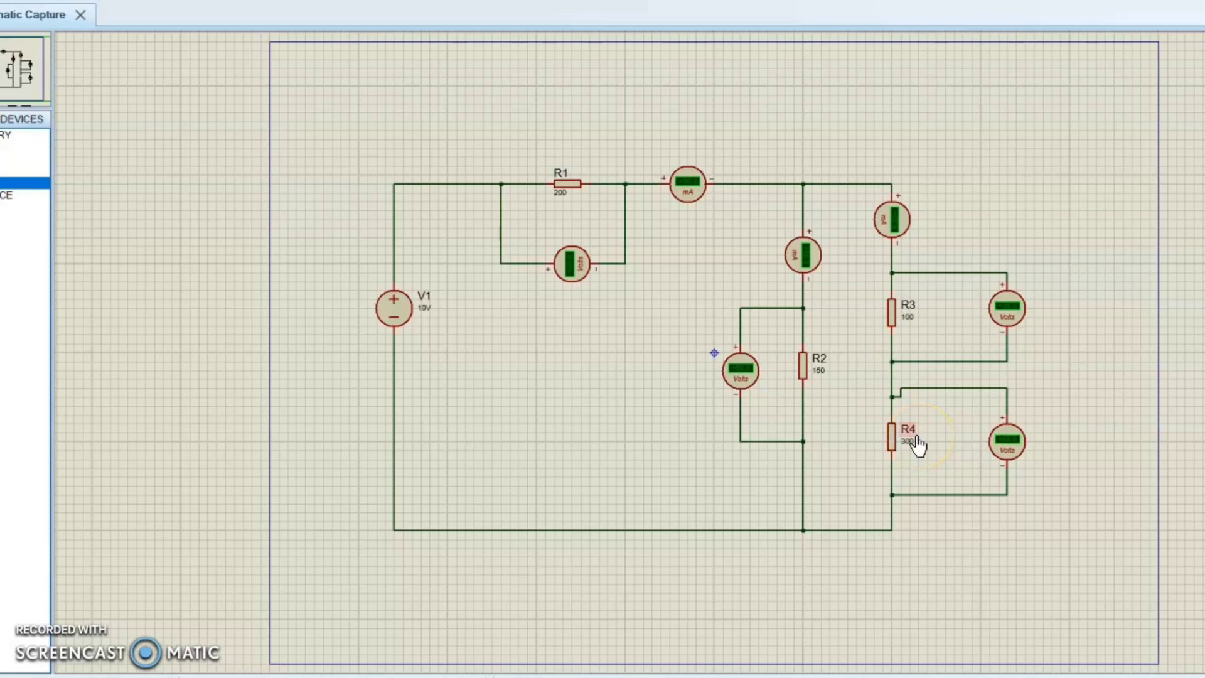
pyautogui.click(892, 439)
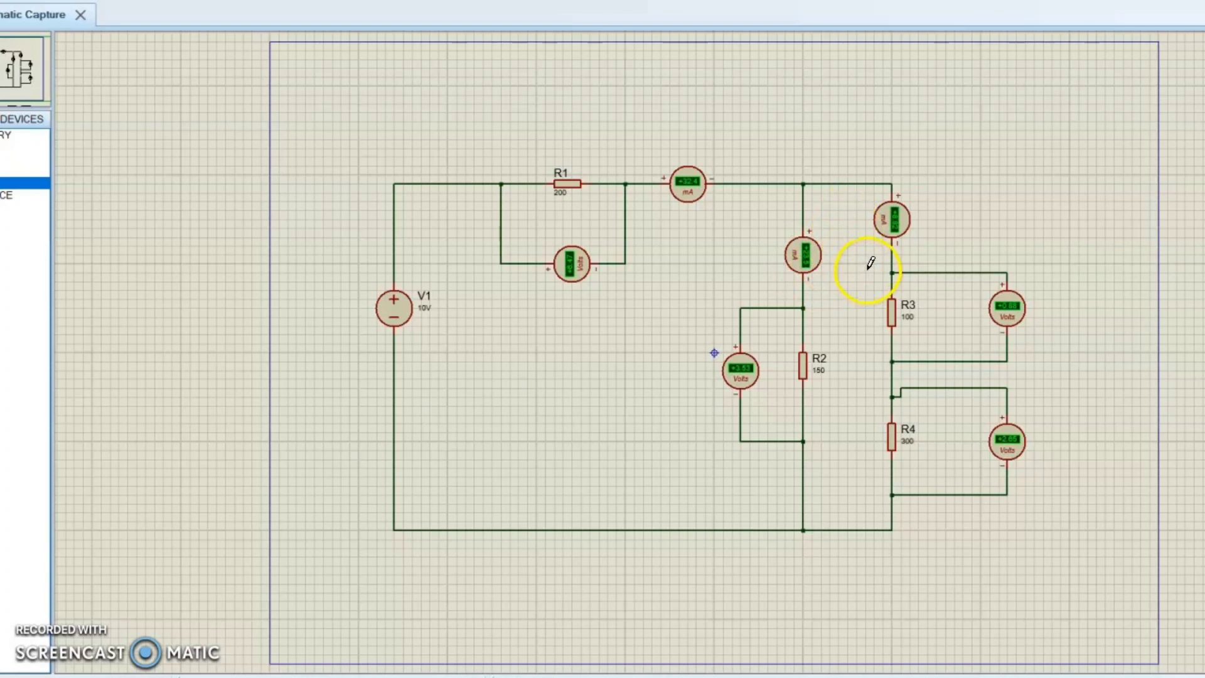
pyautogui.click(889, 241)
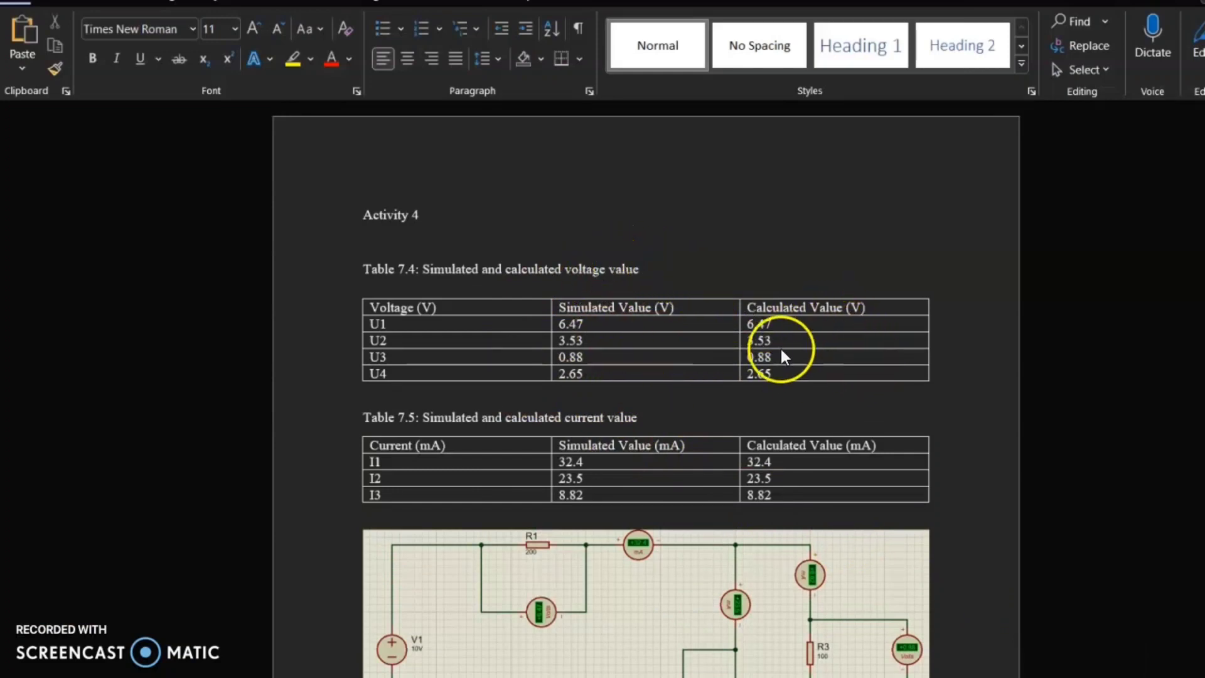
# In the Word report, examine Activity 4's simulated and calculated value tables, the total resistance calculation, and the circuit screenshot
pyautogui.scroll(-5, 659, 527)
pyautogui.scroll(-5, 671, 566)
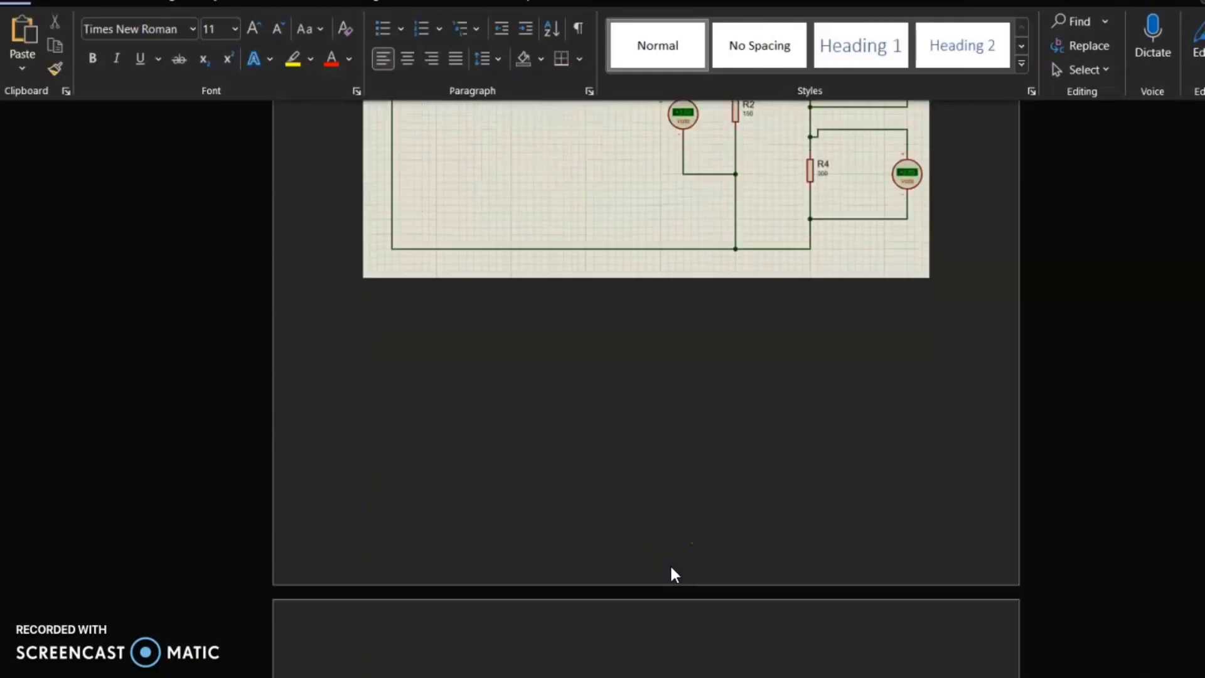
pyautogui.scroll(-2, 671, 566)
pyautogui.scroll(-3, 669, 564)
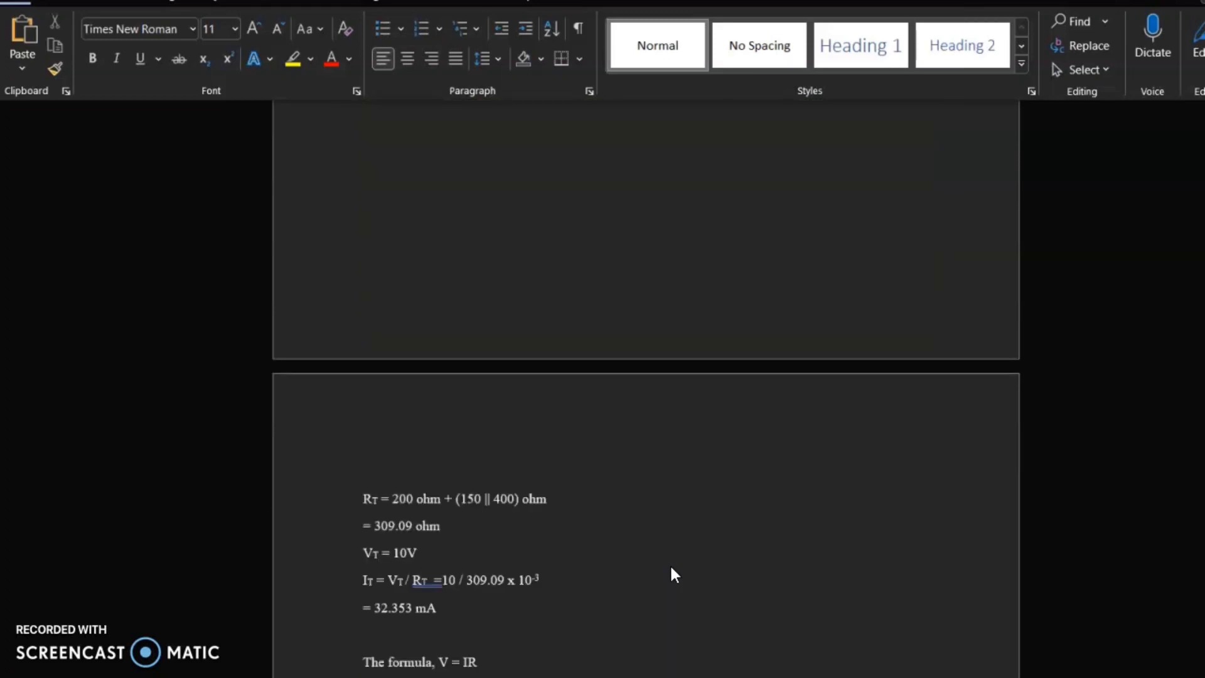
pyautogui.scroll(-3, 577, 569)
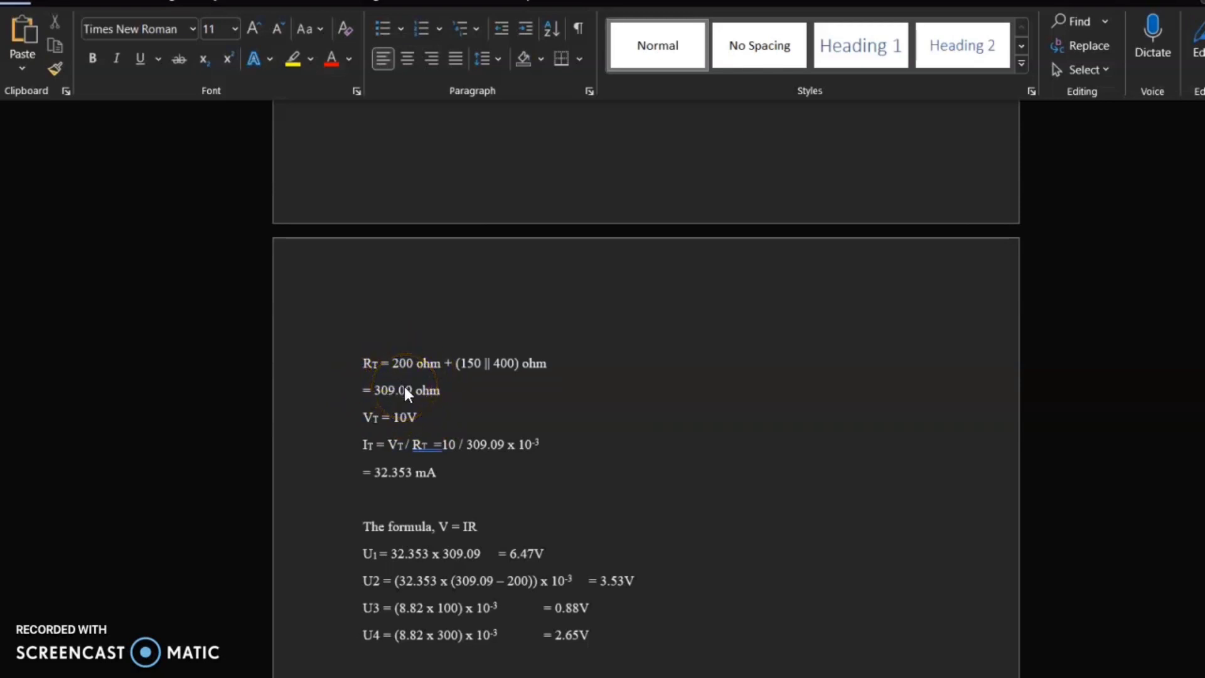
pyautogui.scroll(15, 511, 439)
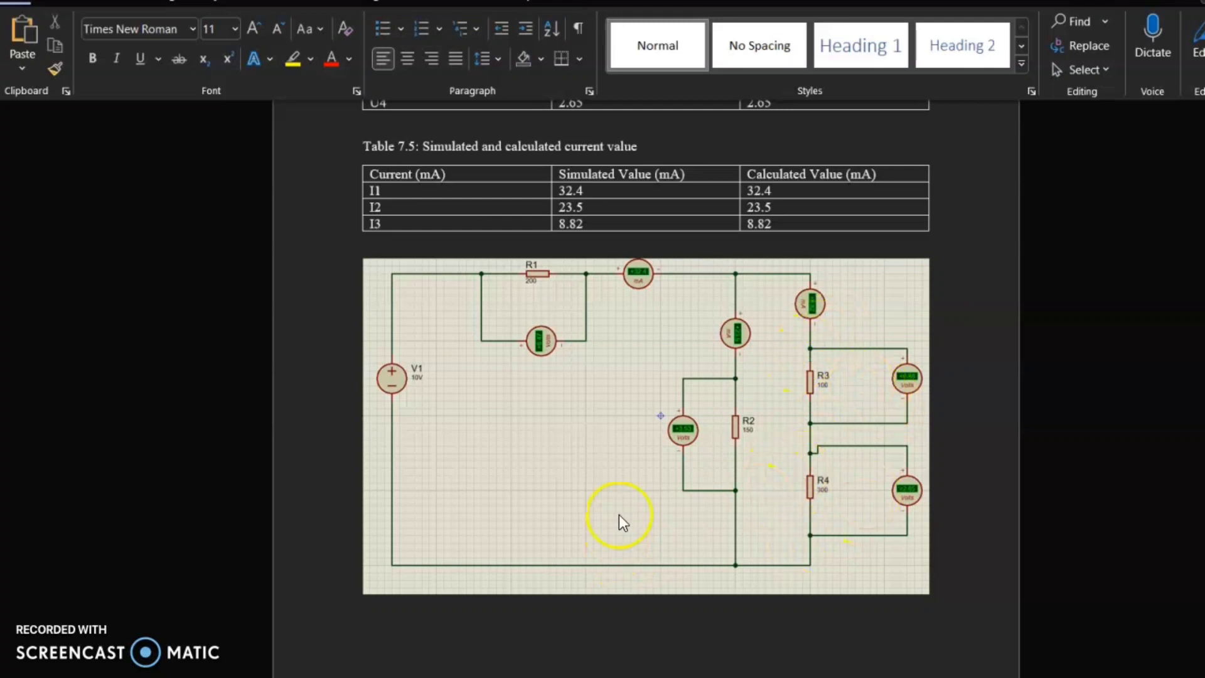
# Review the total current, the U1 to U4 voltage calculations, and the Kirchhoff Current Law calculations for I1 to I3
pyautogui.scroll(-10, 565, 590)
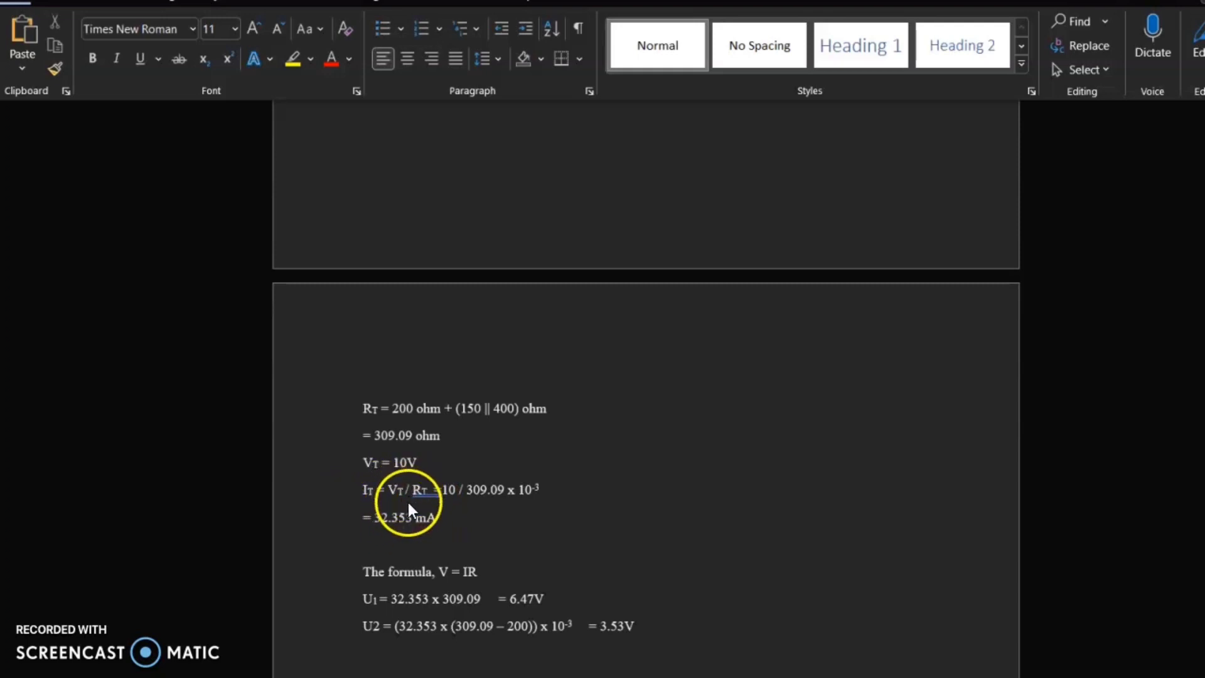
pyautogui.scroll(-2, 405, 533)
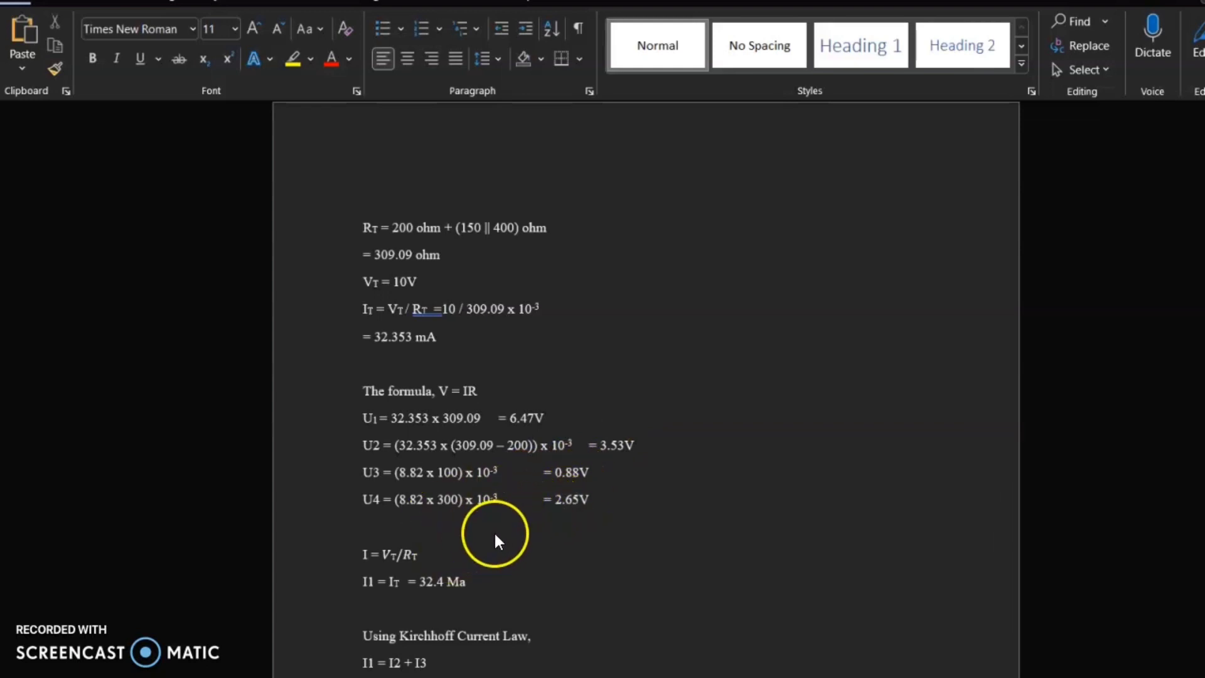
pyautogui.scroll(-2, 568, 512)
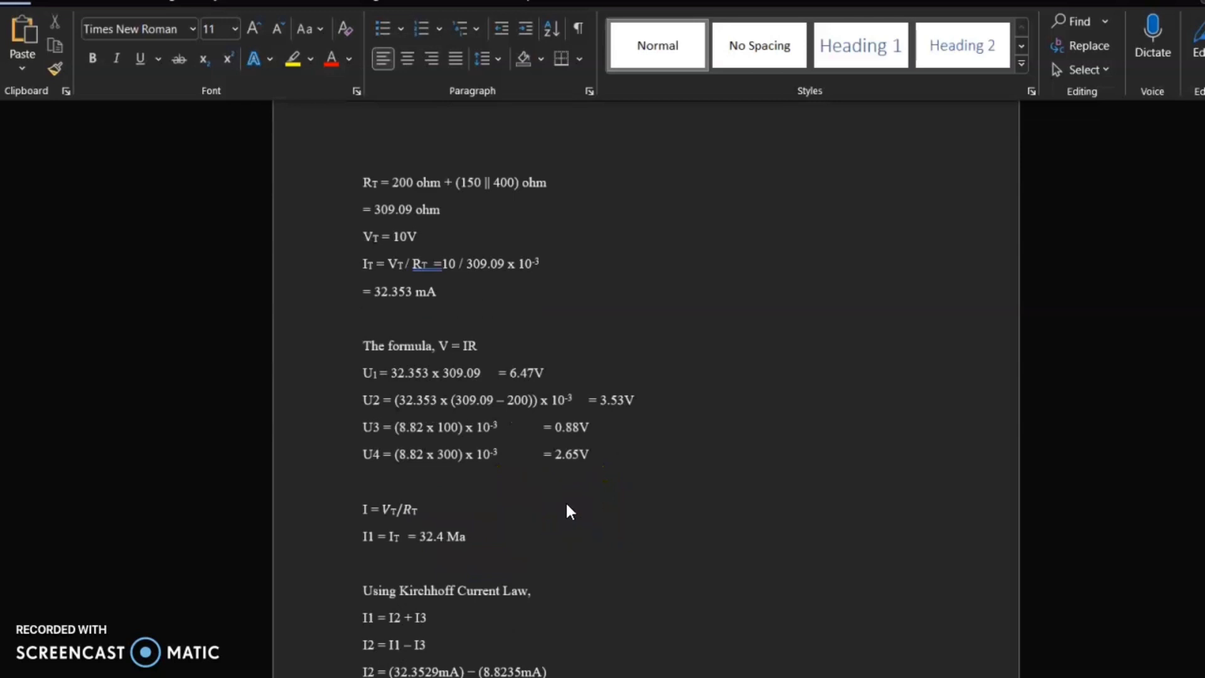
pyautogui.scroll(-3, 509, 543)
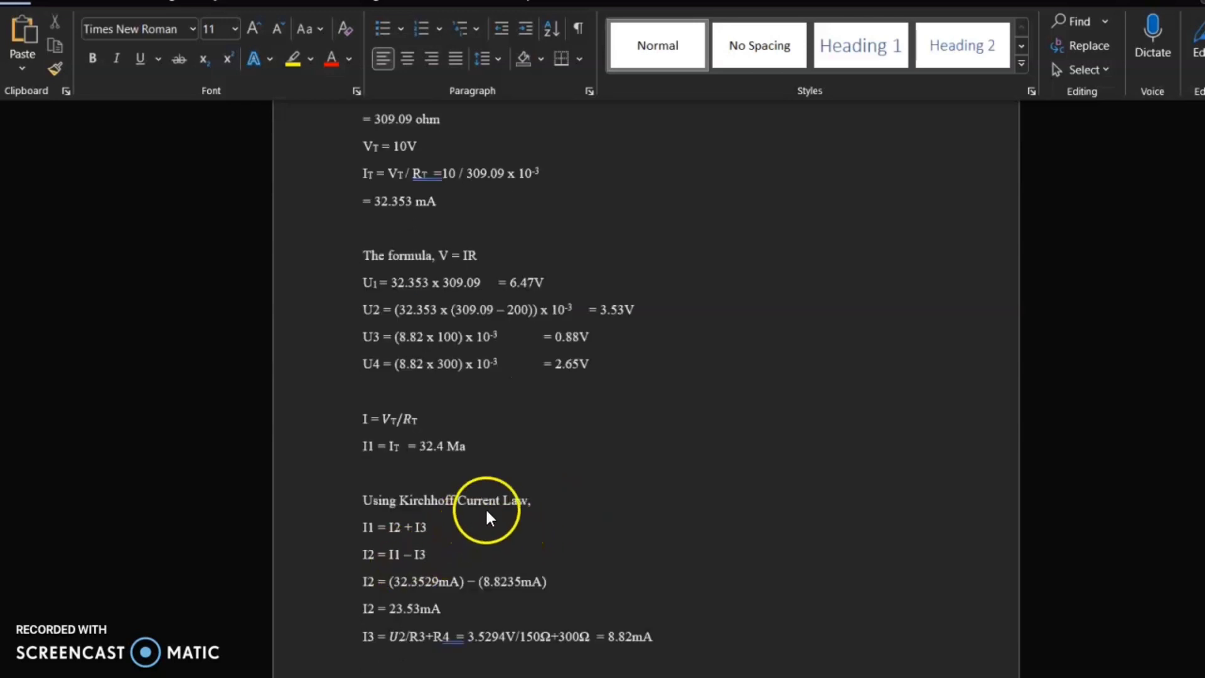
pyautogui.scroll(-3, 489, 517)
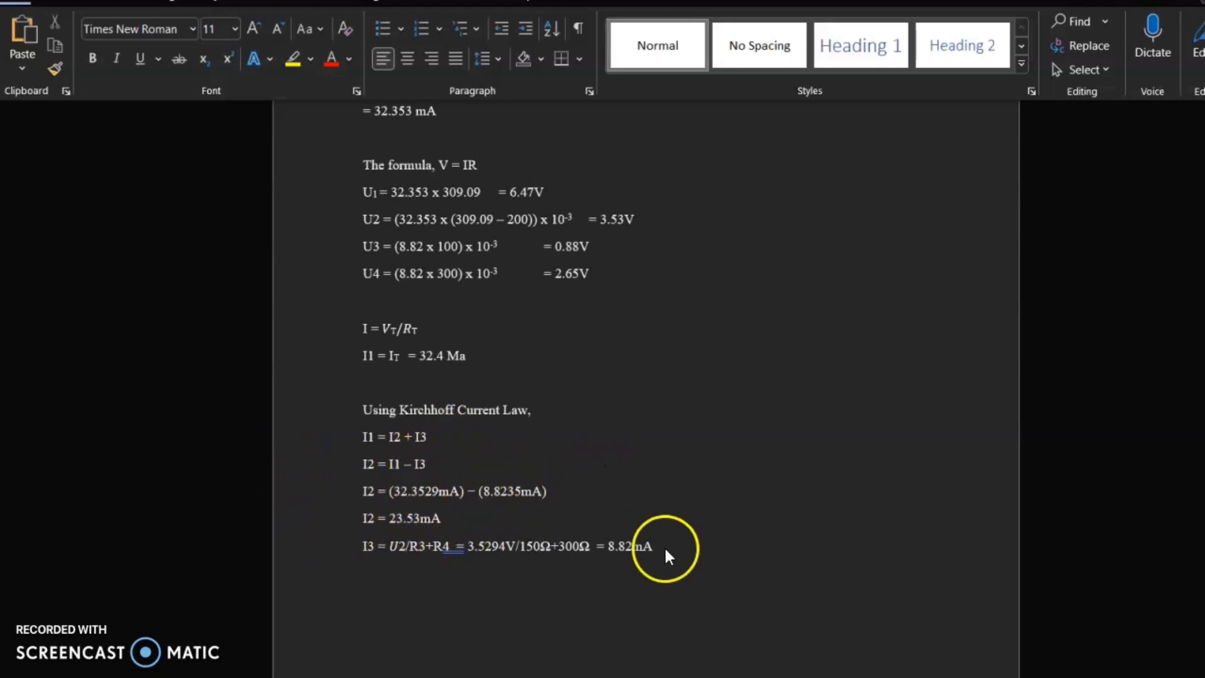
# Return to Tables 7.4 and 7.5 to compare simulated with calculated values, and view the circuit screenshot below them
pyautogui.scroll(3, 667, 554)
pyautogui.scroll(15, 669, 595)
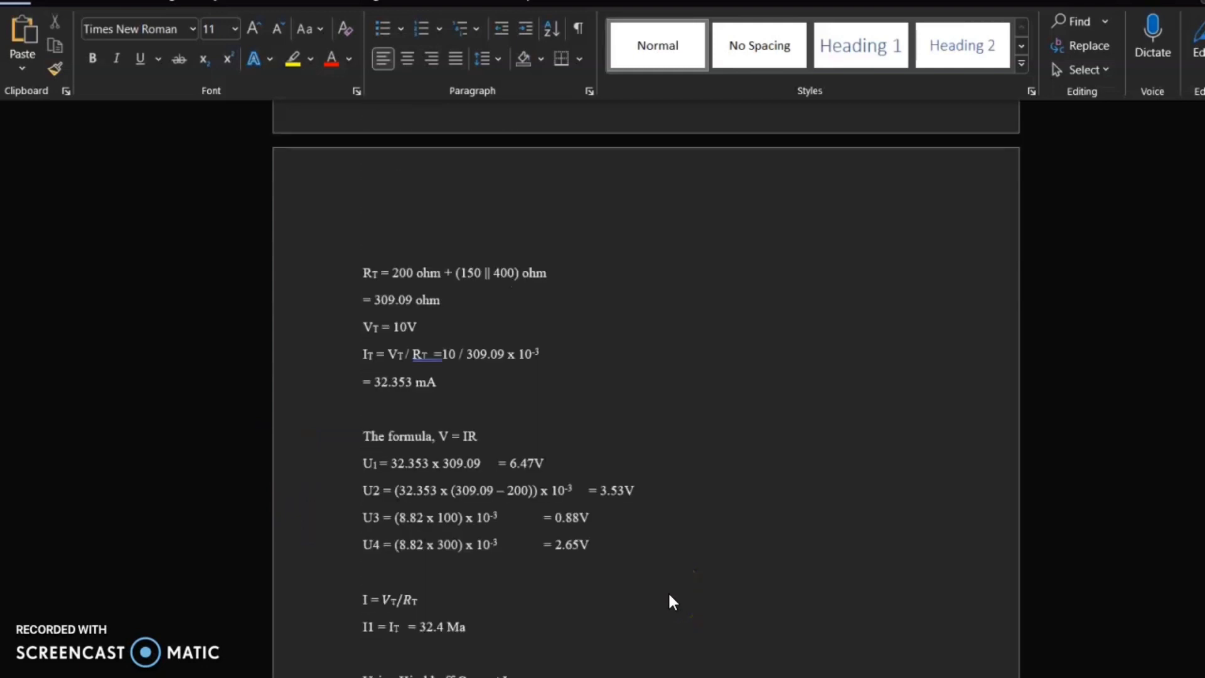
pyautogui.scroll(7, 887, 494)
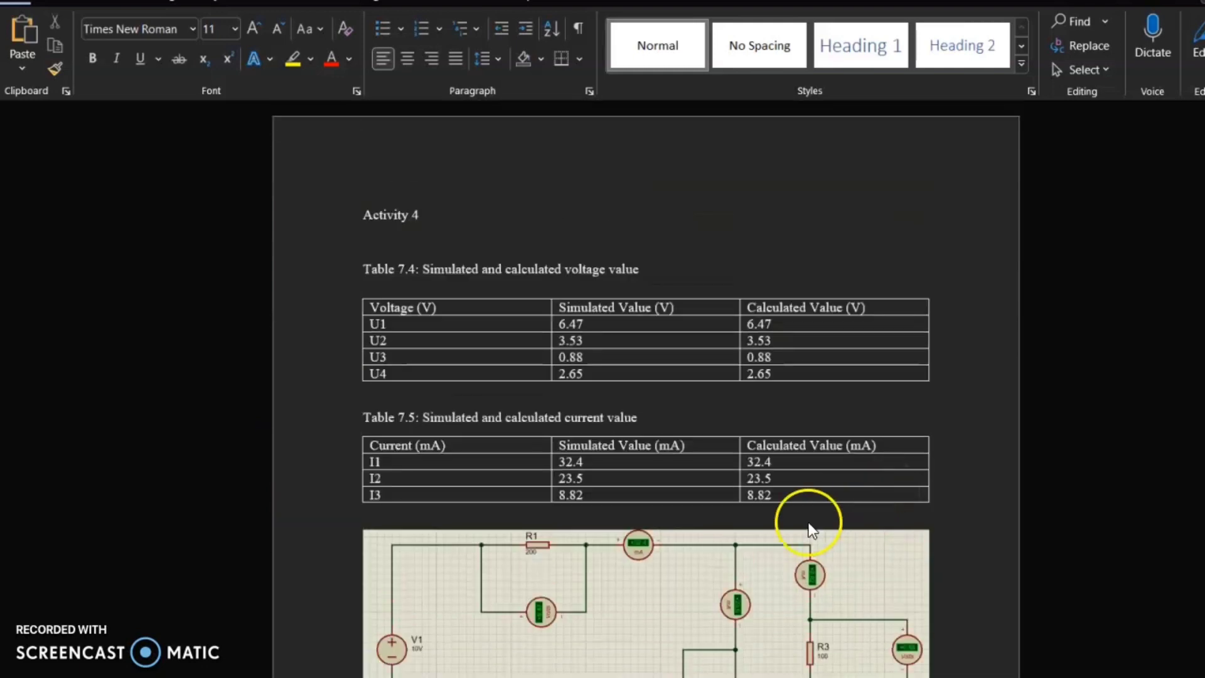
pyautogui.scroll(-4, 809, 522)
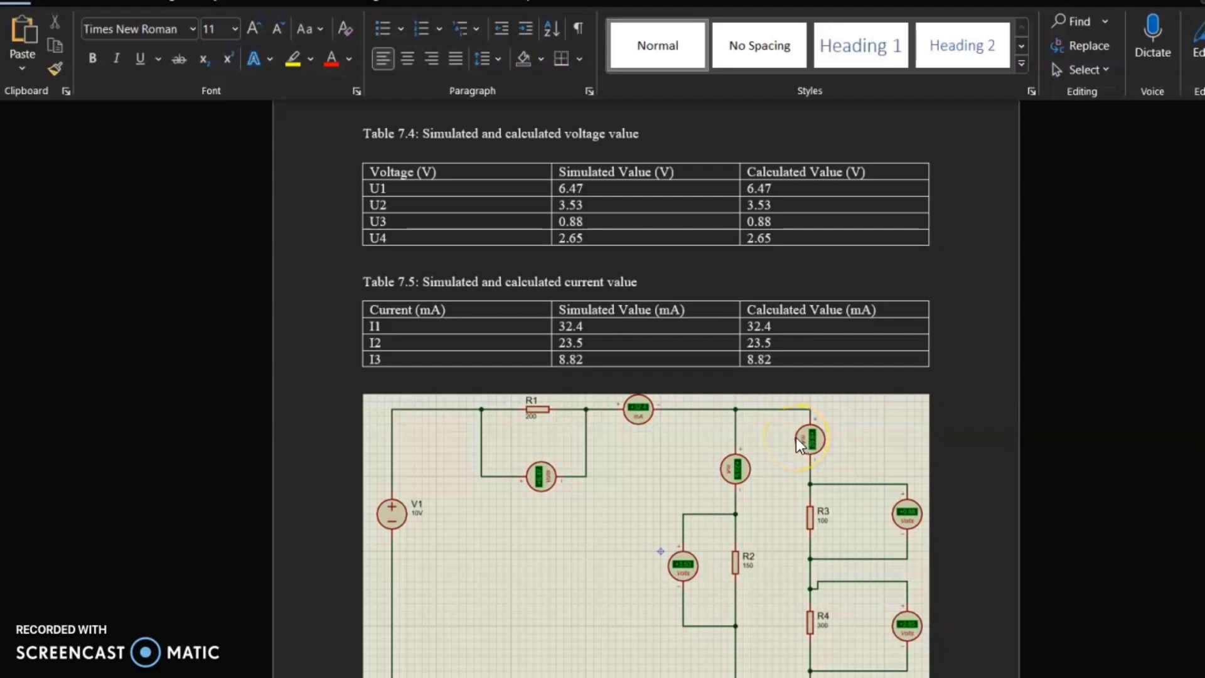
pyautogui.scroll(-10, 721, 648)
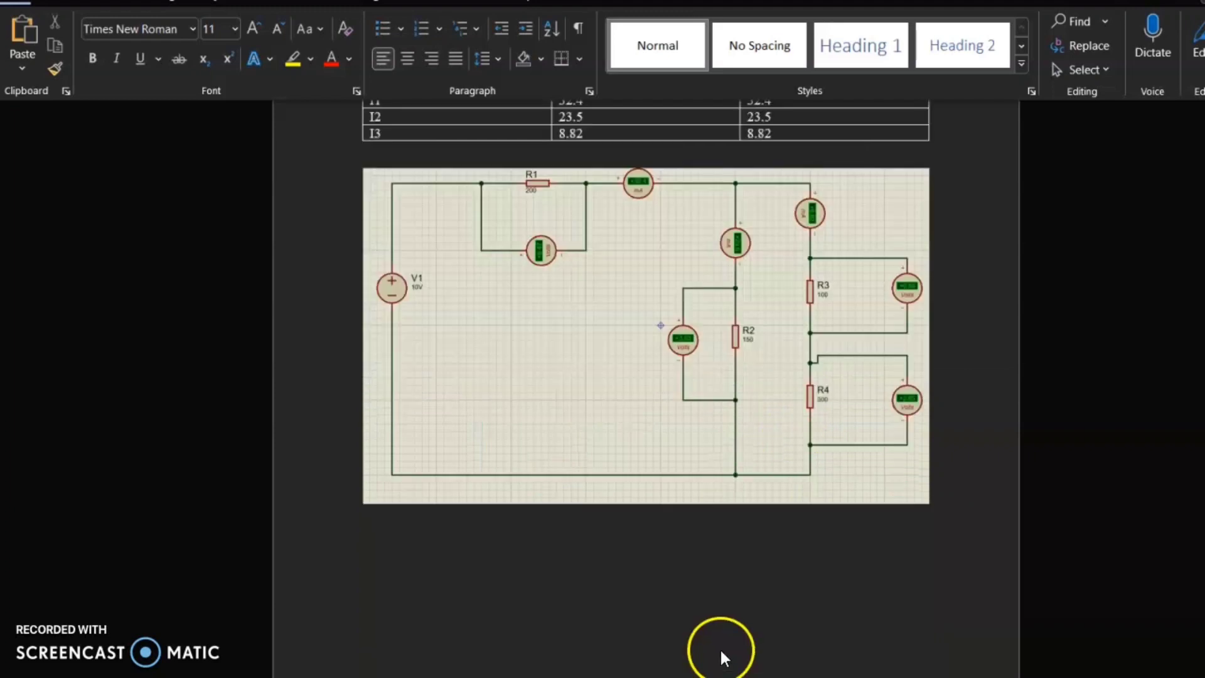
# Examine the Activity 5 answers showing the ammeter wired to the light bulb circuit and the matching schematic diagram
pyautogui.scroll(-15, 466, 471)
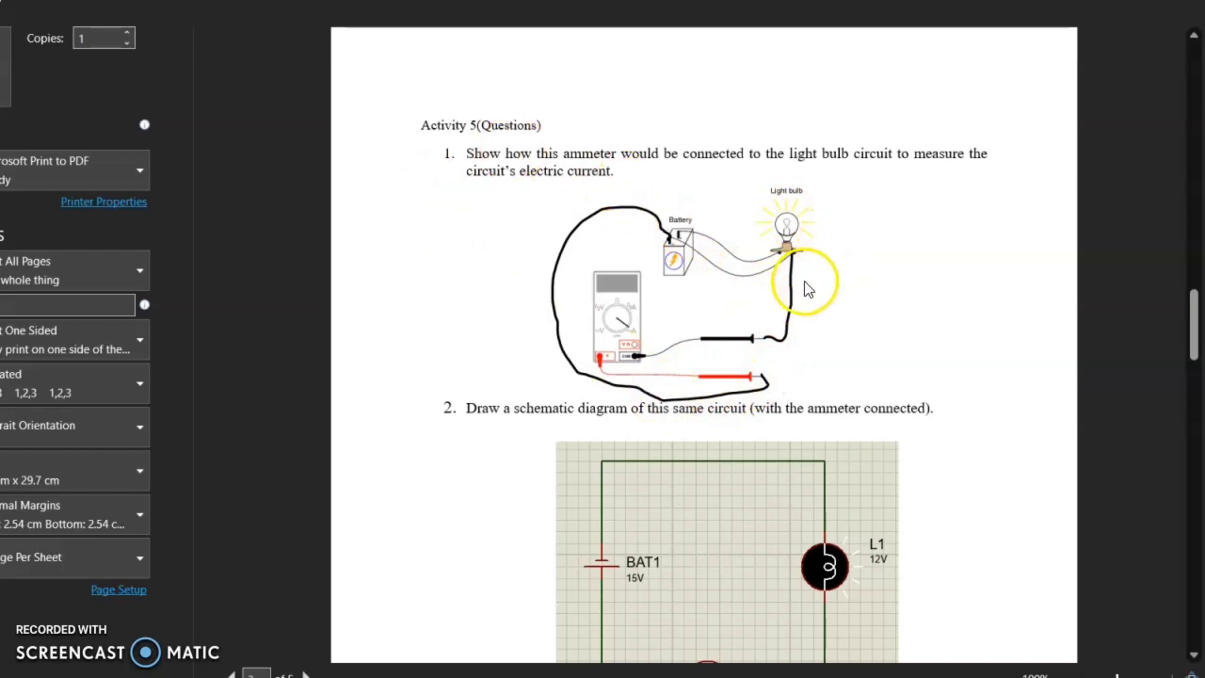
pyautogui.scroll(-2, 694, 390)
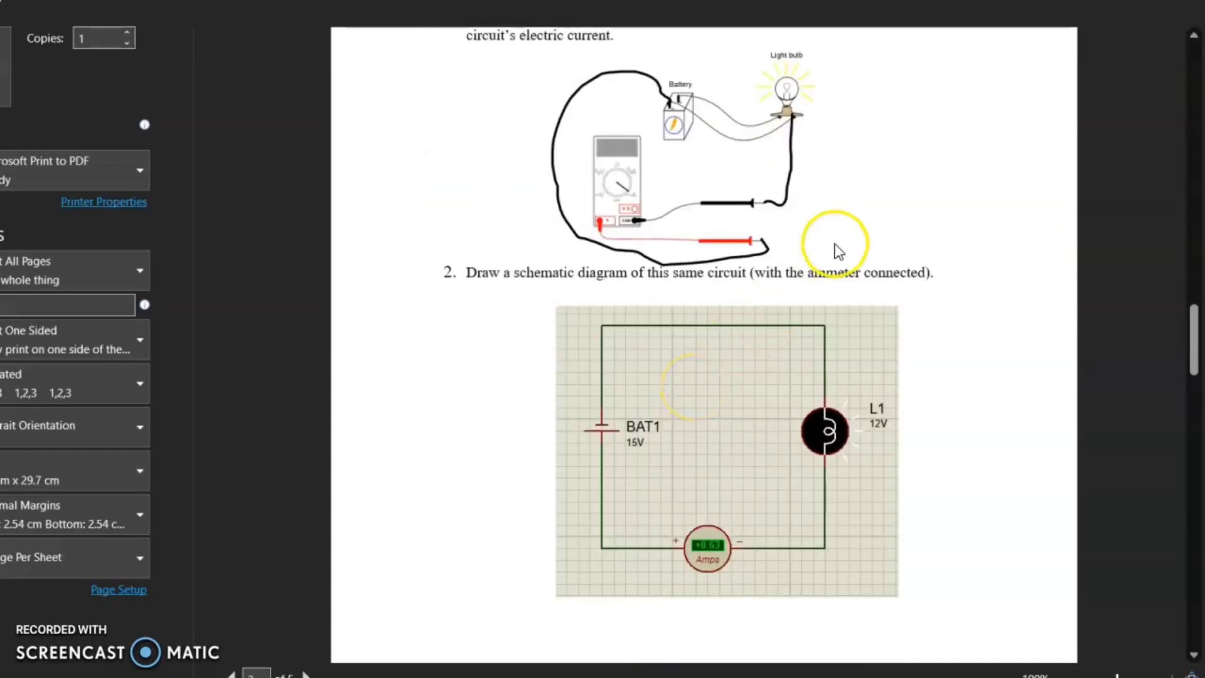
pyautogui.scroll(-1, 703, 367)
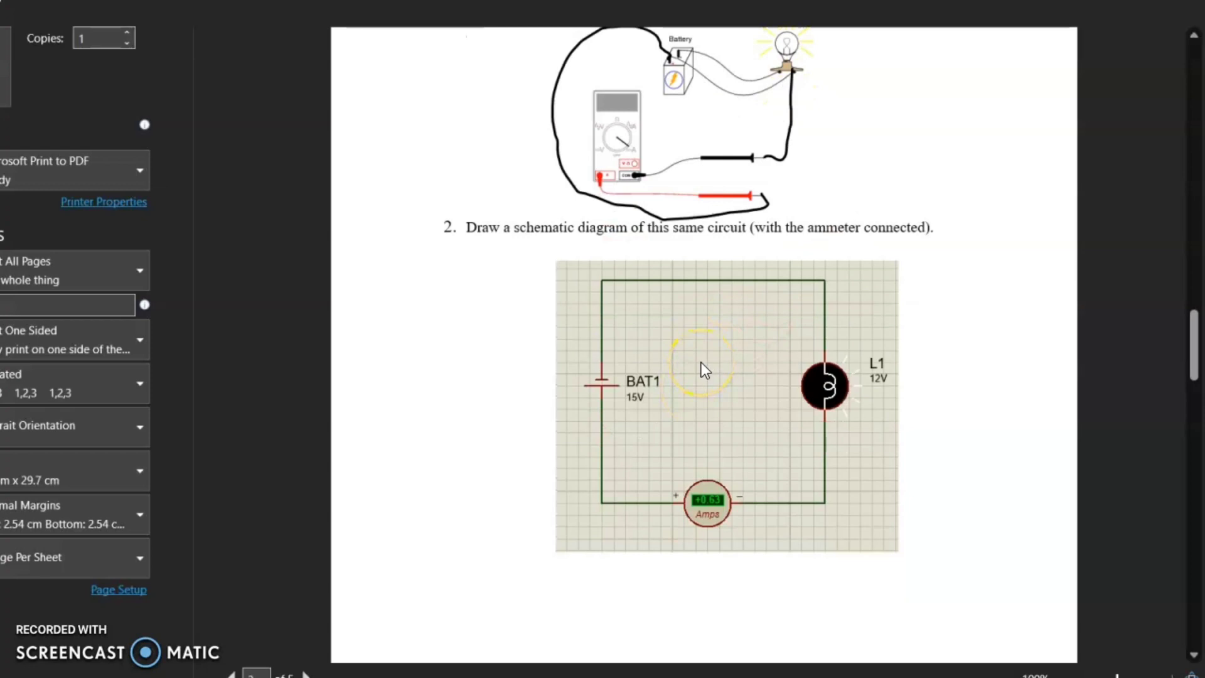